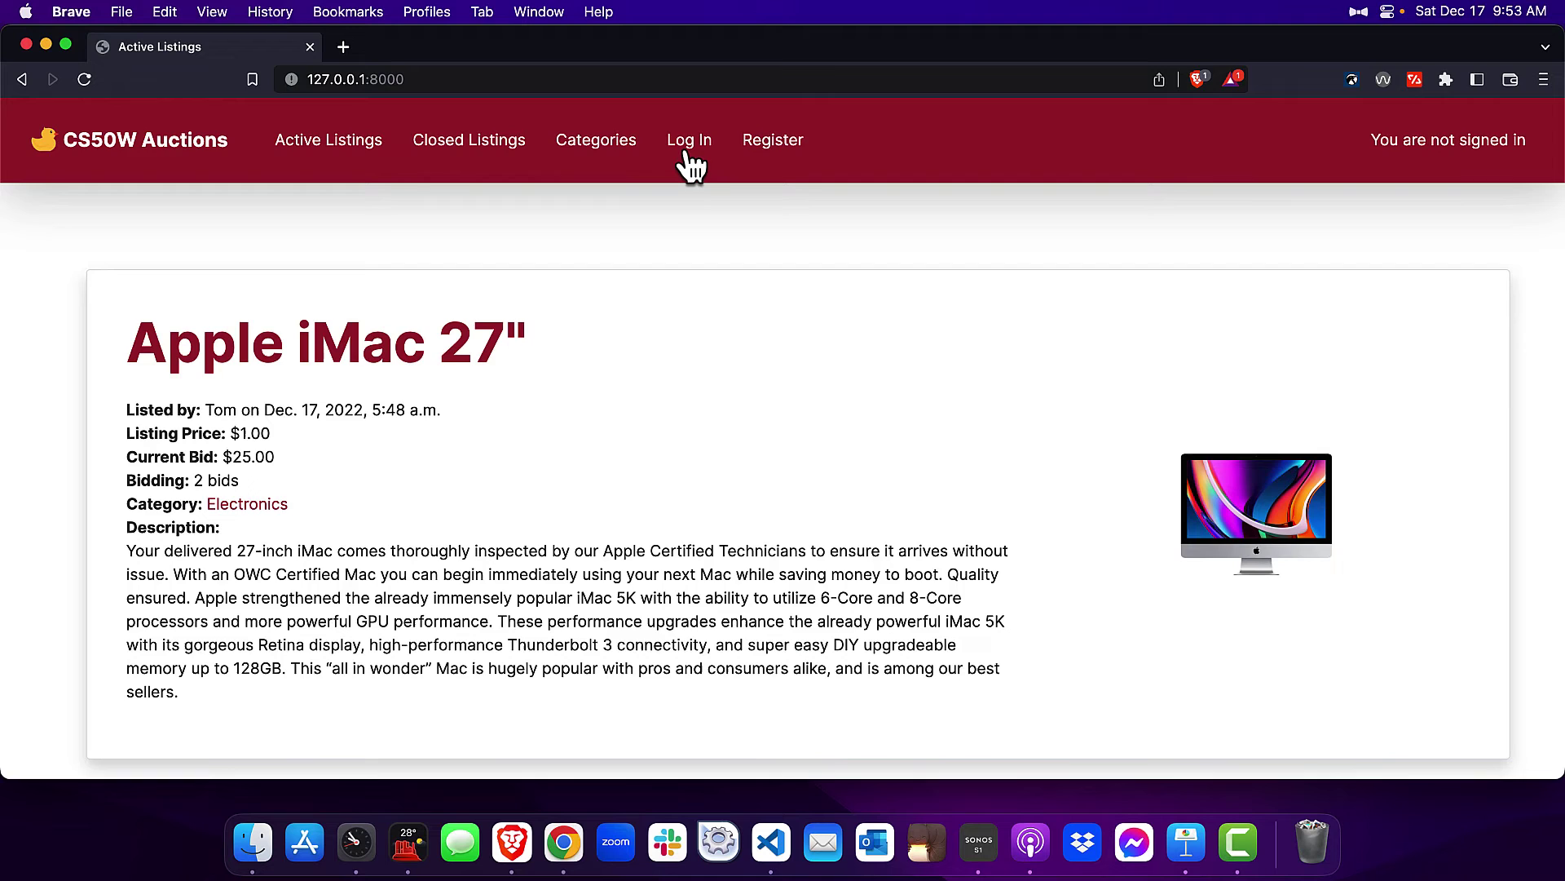
- Sign in to CS50W Auctions with the saved autofill login
click(689, 145)
text(belgort)
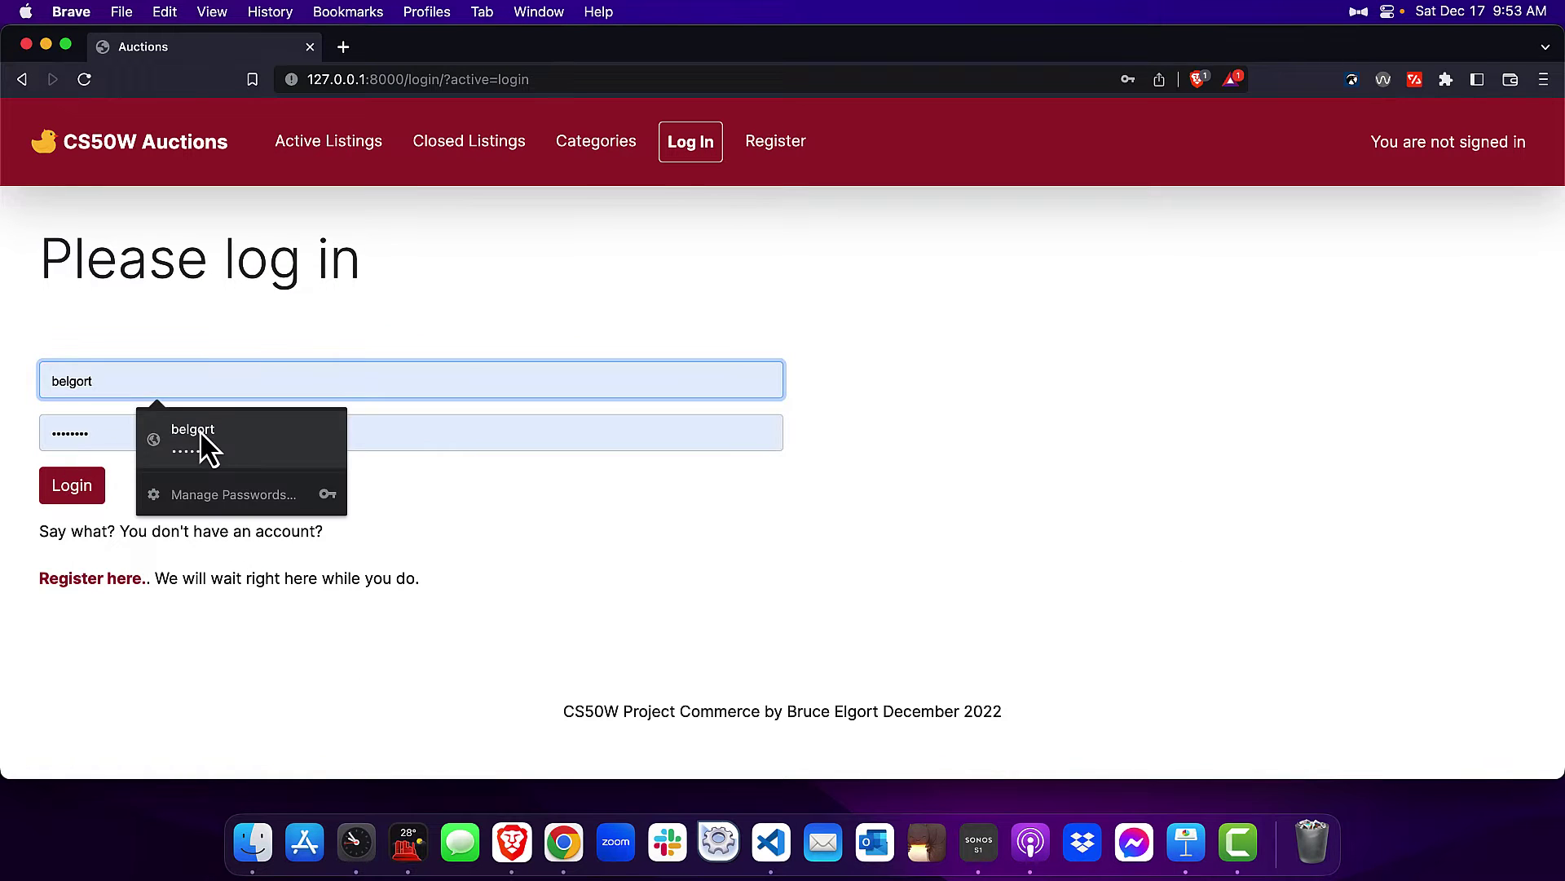
click(203, 445)
click(72, 490)
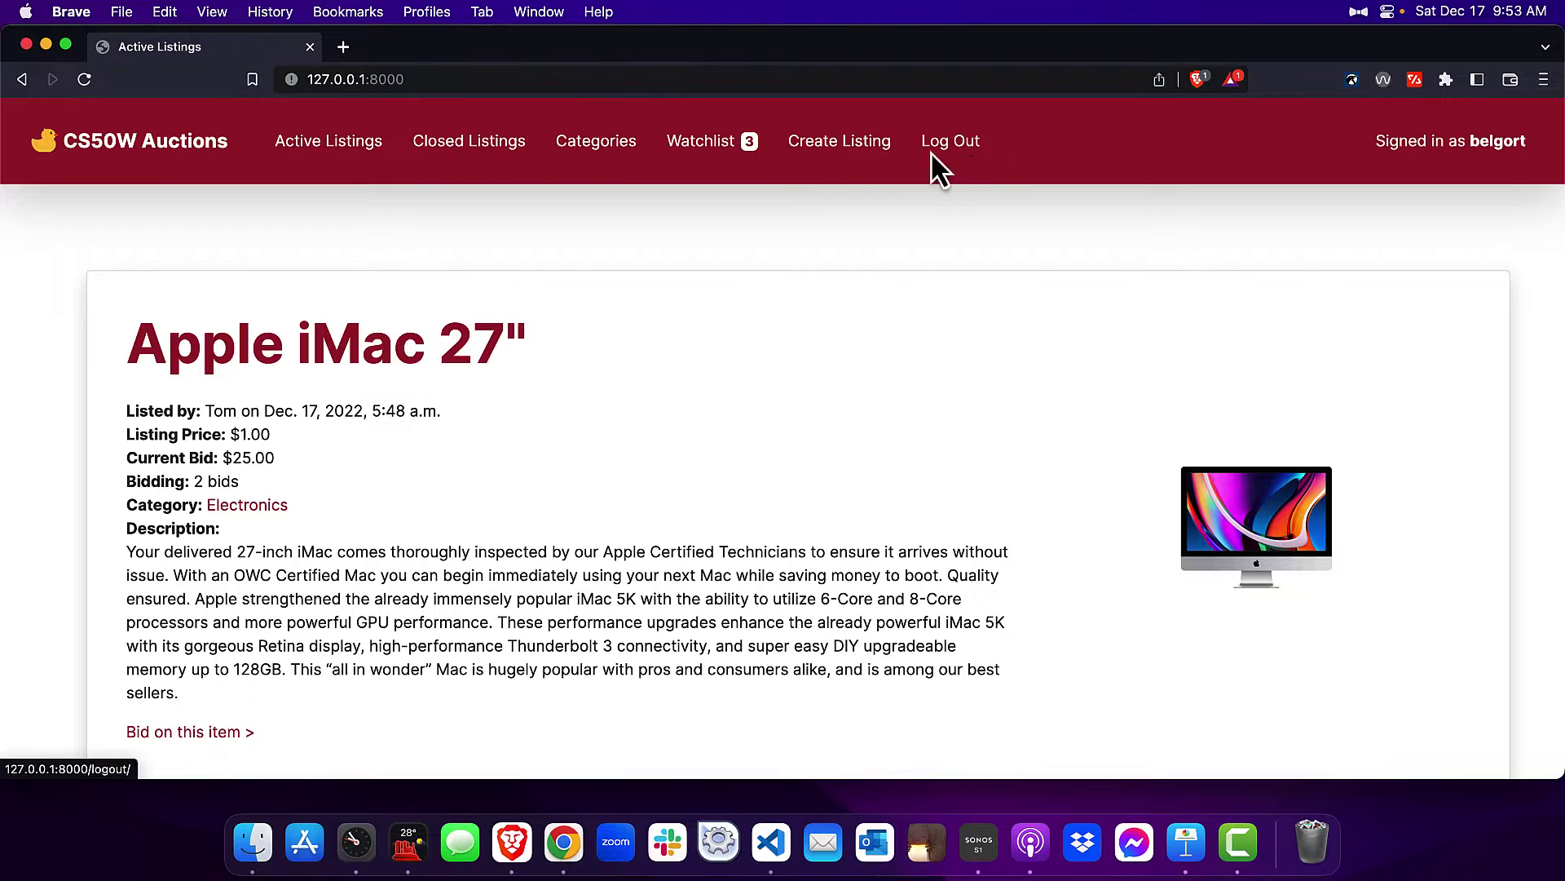
- Start a new listing named CS50 Notebook and move on to its description
click(854, 159)
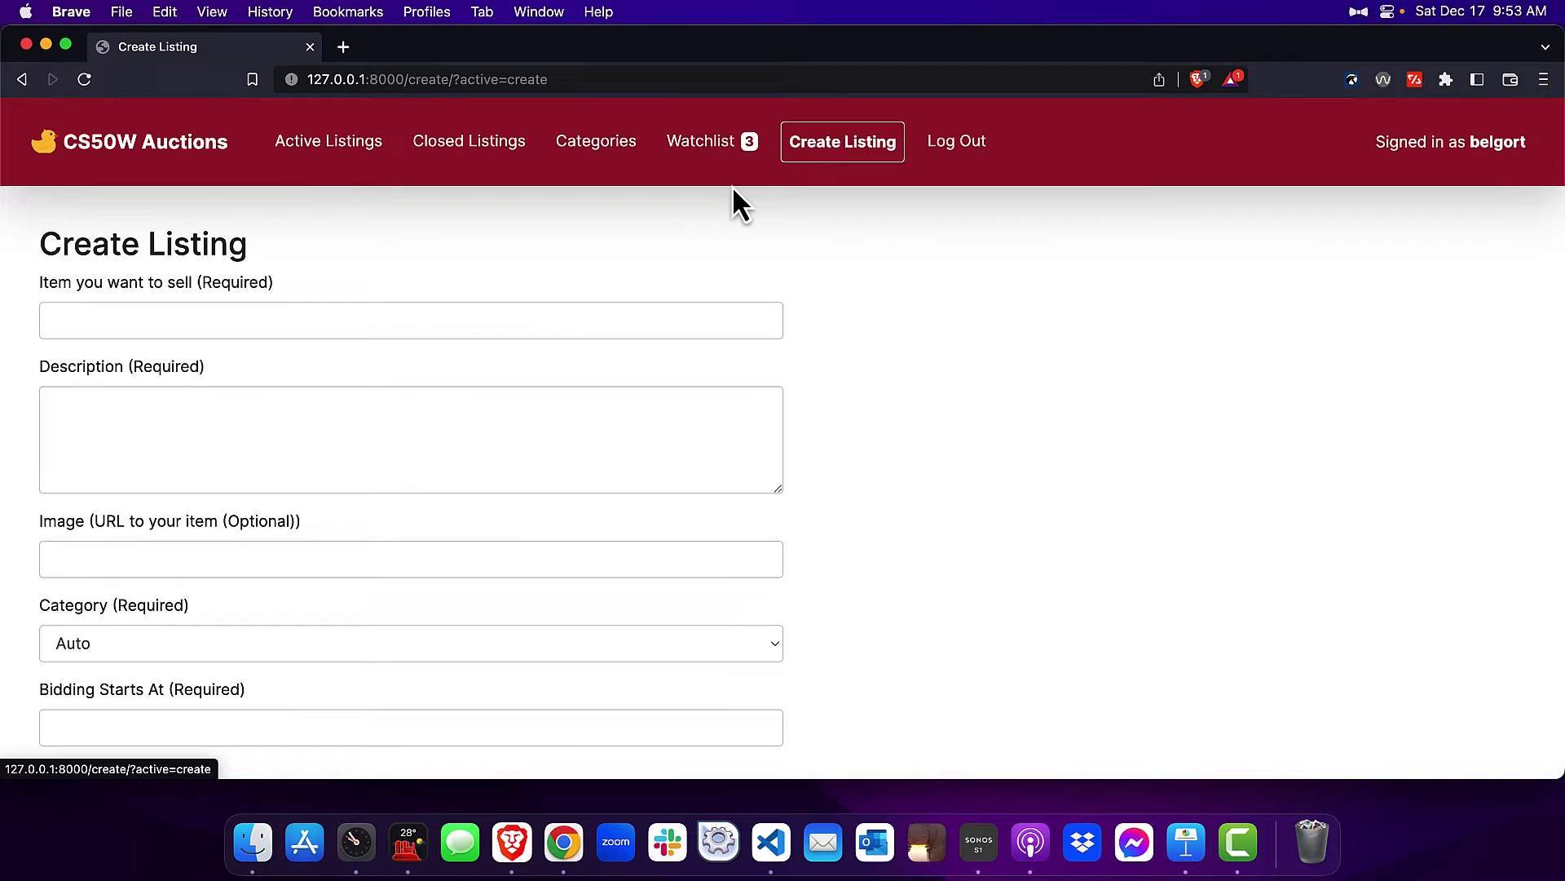
click(189, 321)
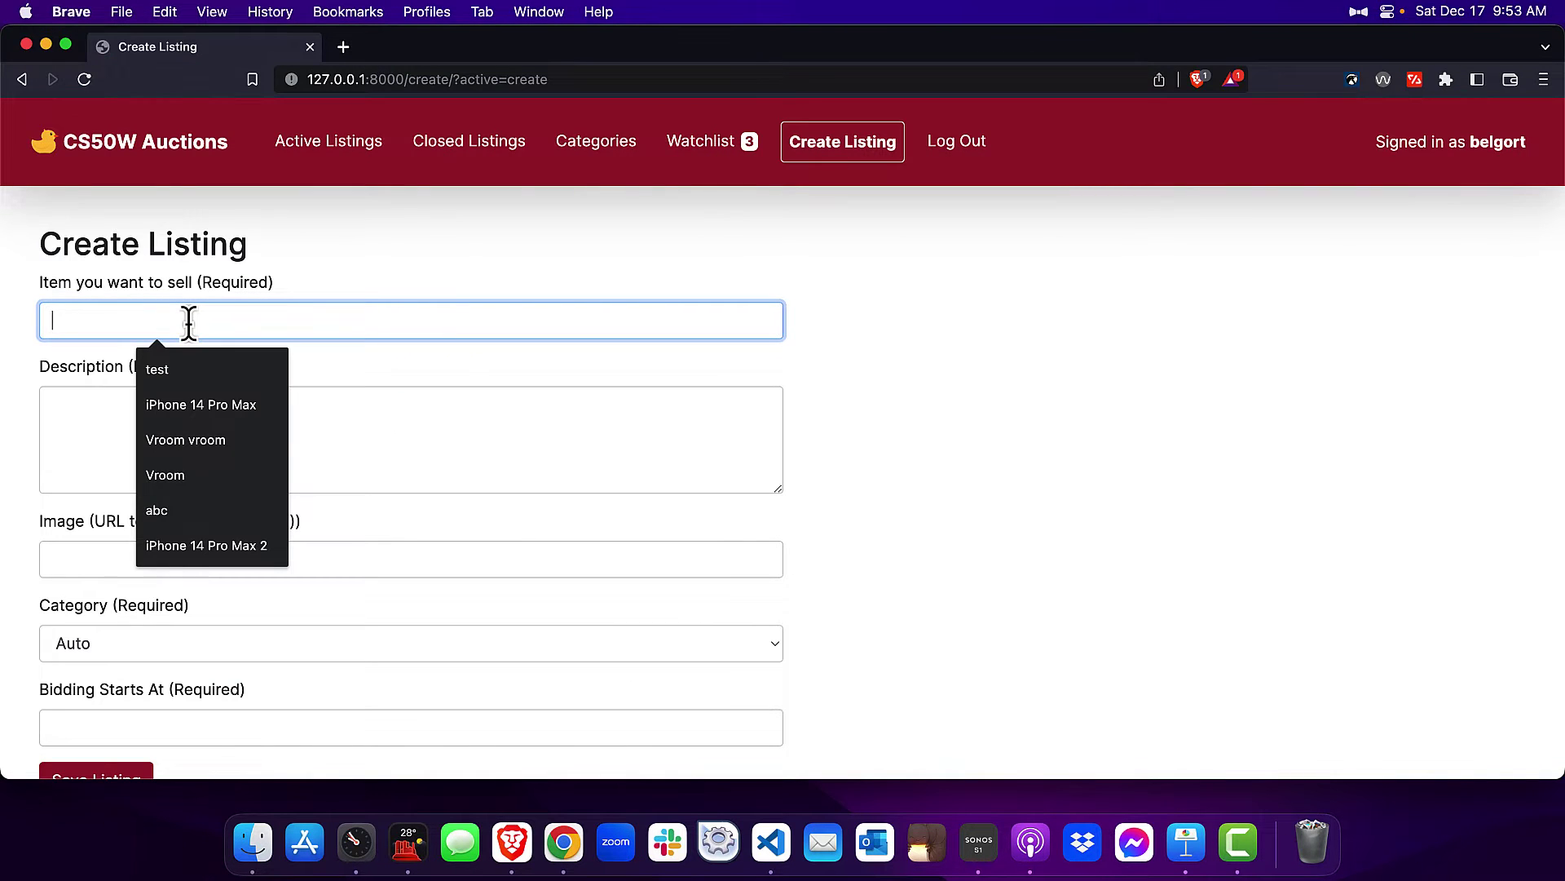
text(CS50)
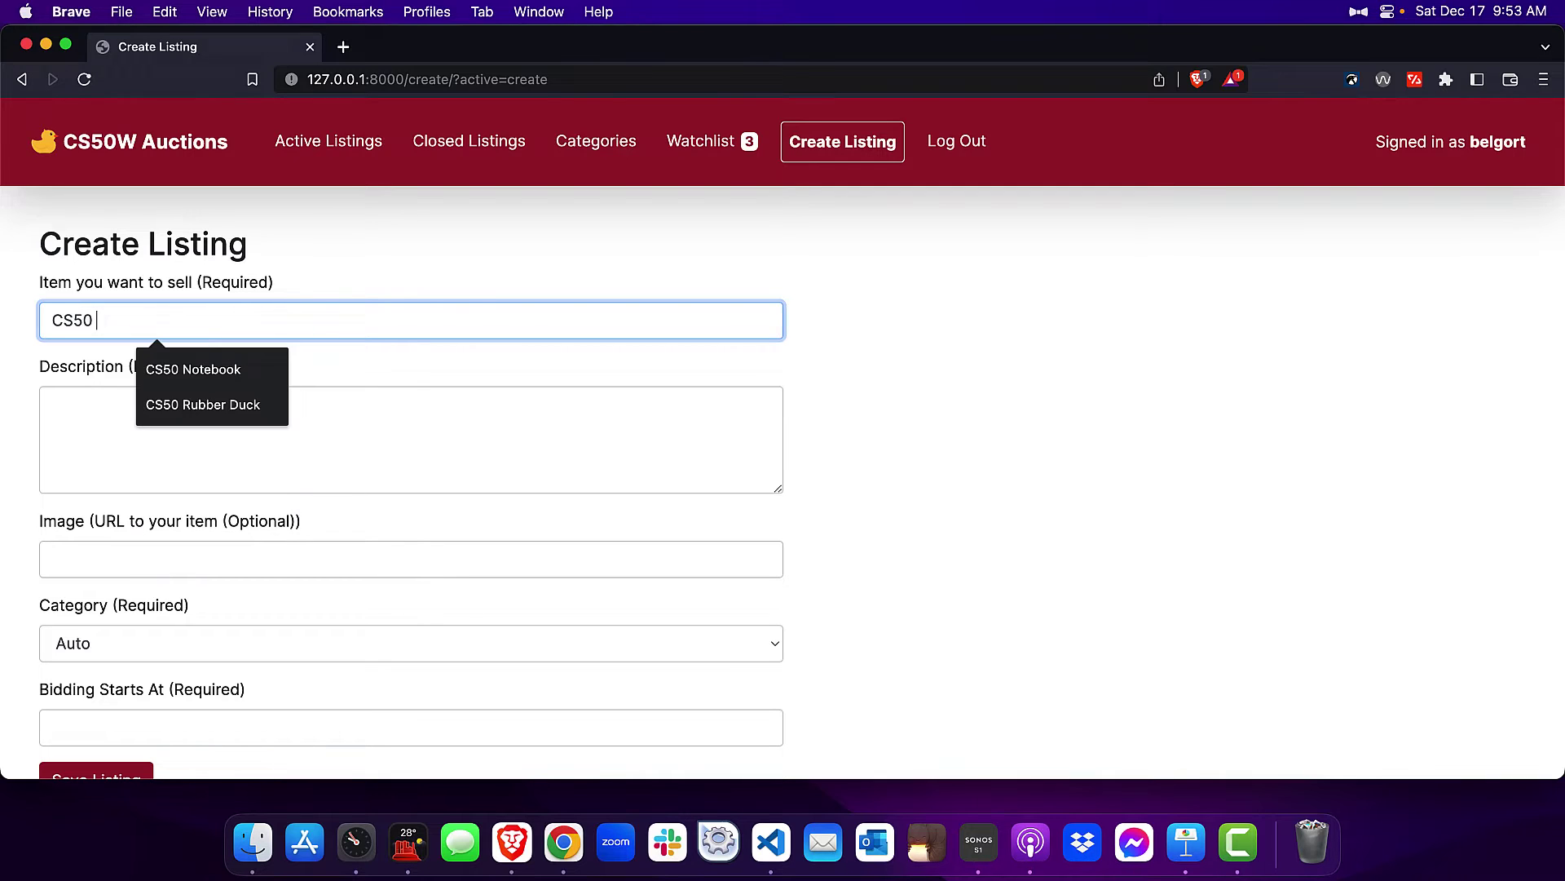
text(Notebook)
key(Tab)
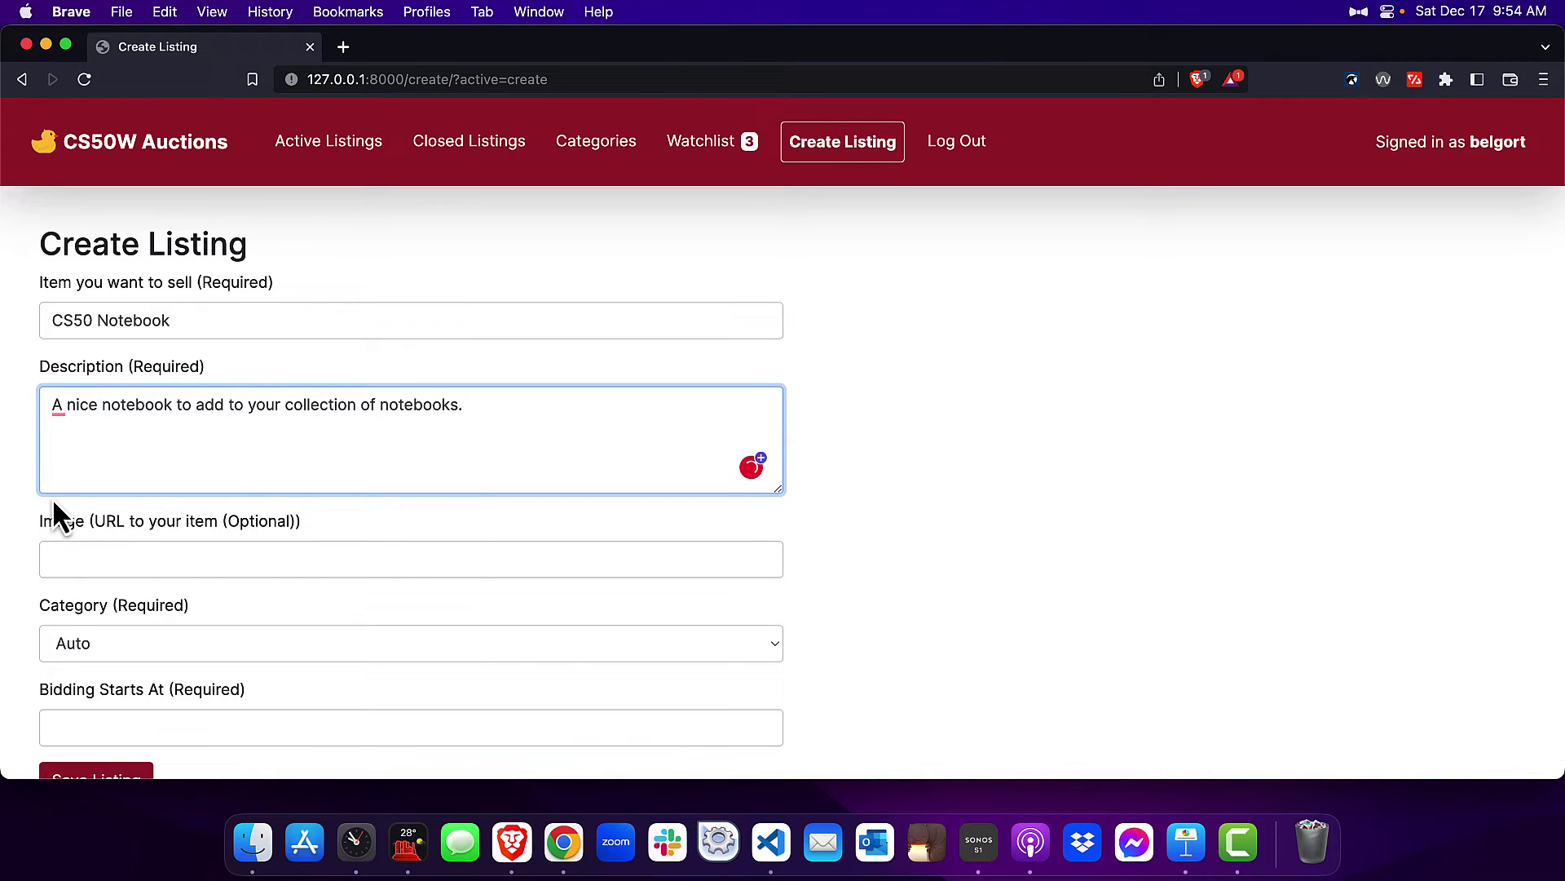
- Paste the image link, choose the Books category and set the starting bid to 5
click(65, 555)
text(https://m.media-amazon.com/images/W/WEBP_402378-T2/images/I/31EelqKMqYL._SX331_BO1,204,203,200_.jpg)
key(super+Left)
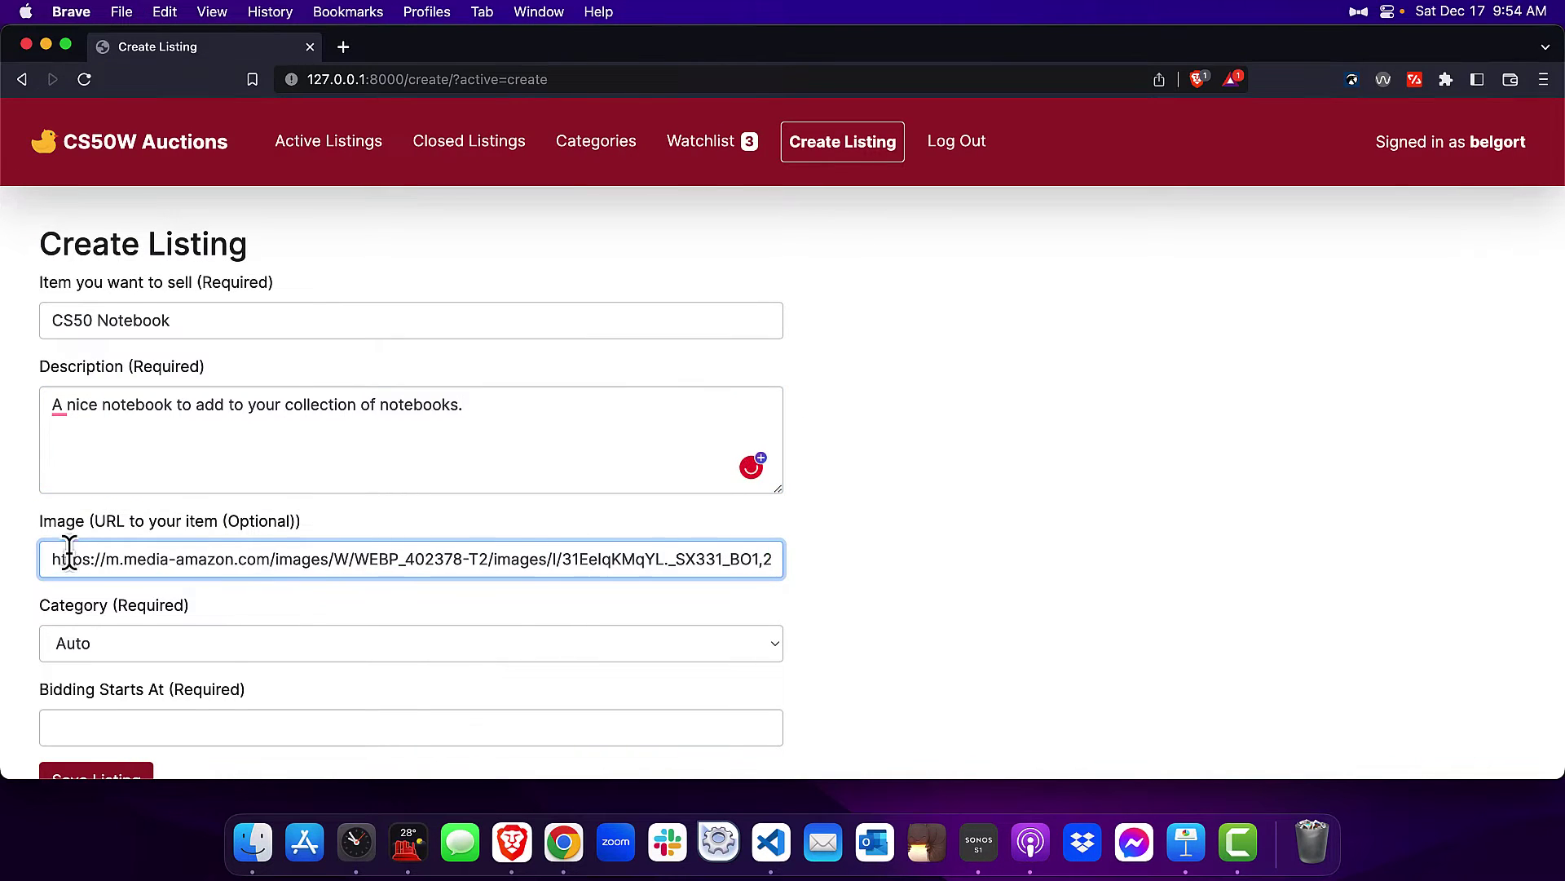
scroll(69, 555, down, 3)
click(114, 534)
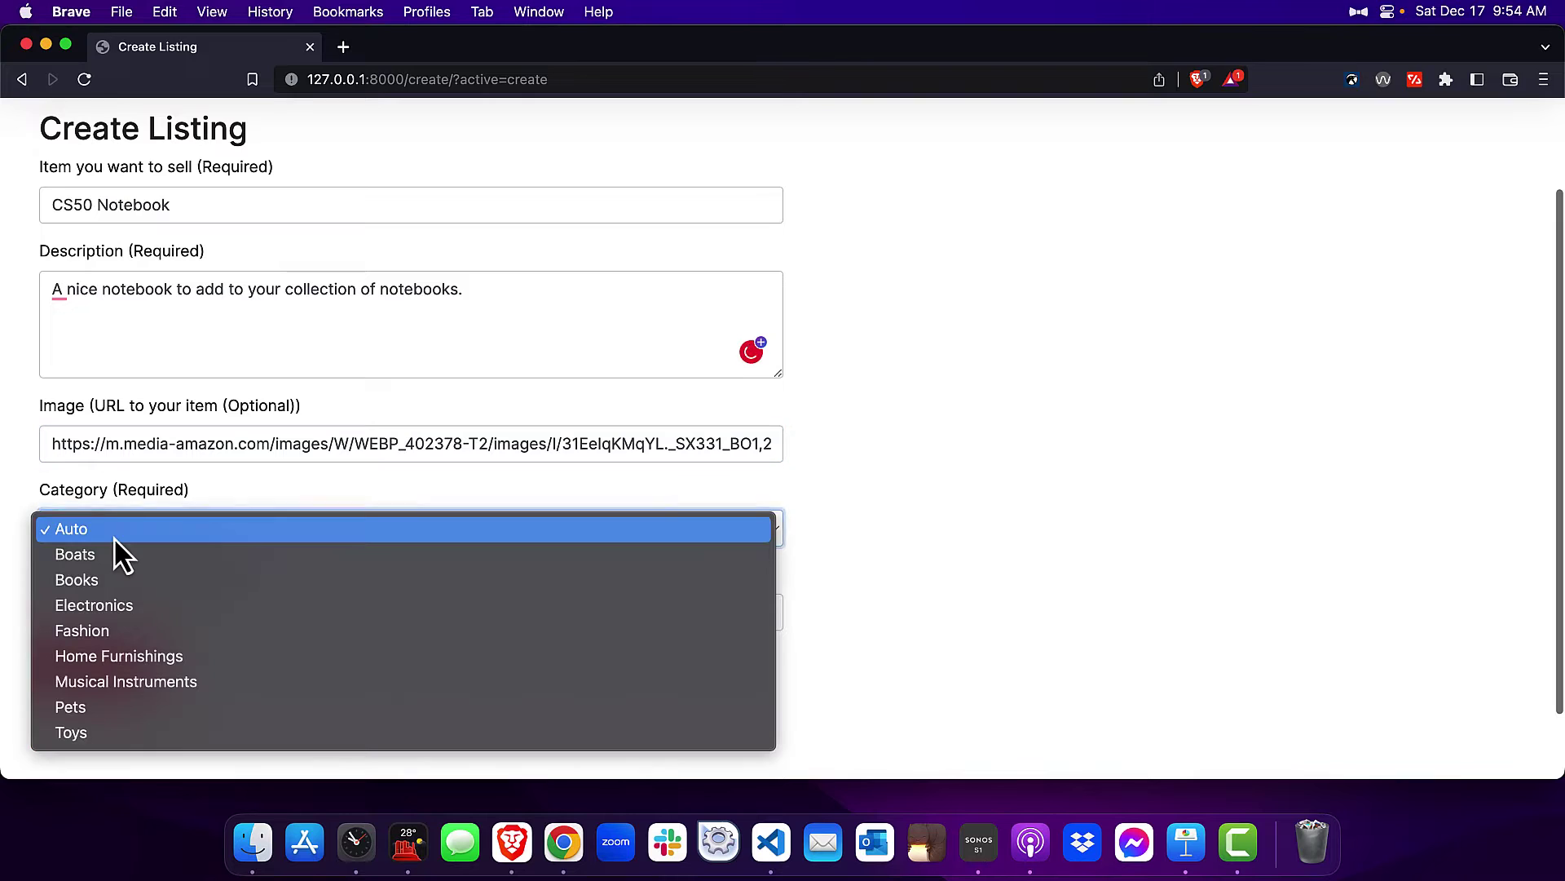
click(121, 580)
click(140, 614)
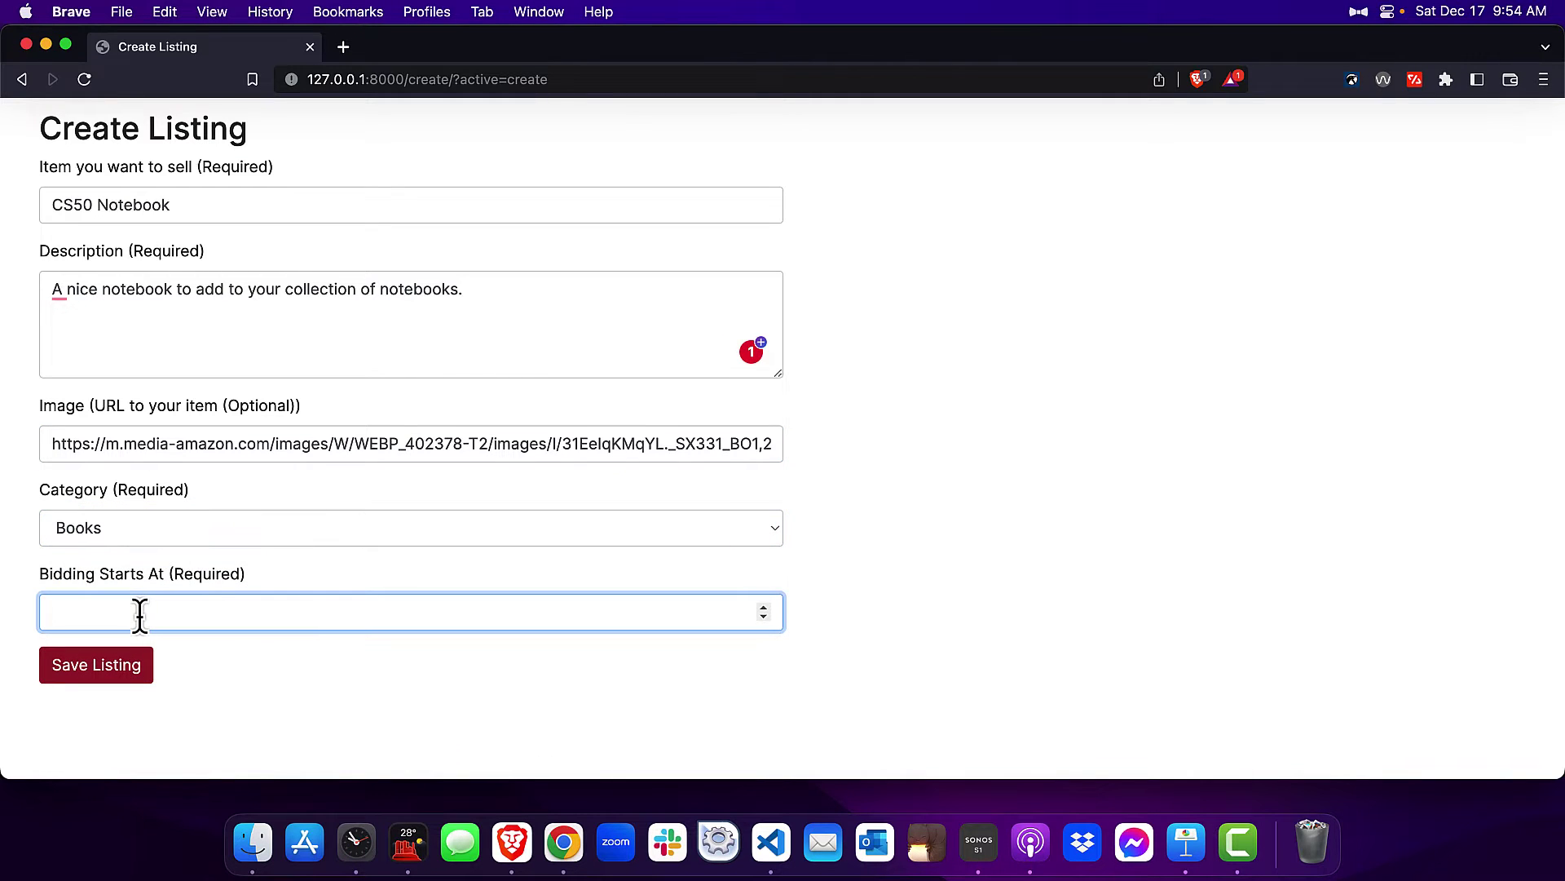
text(5)
- Save the CS50 Notebook listing and scroll its detail page down to Comments and Questions
click(94, 675)
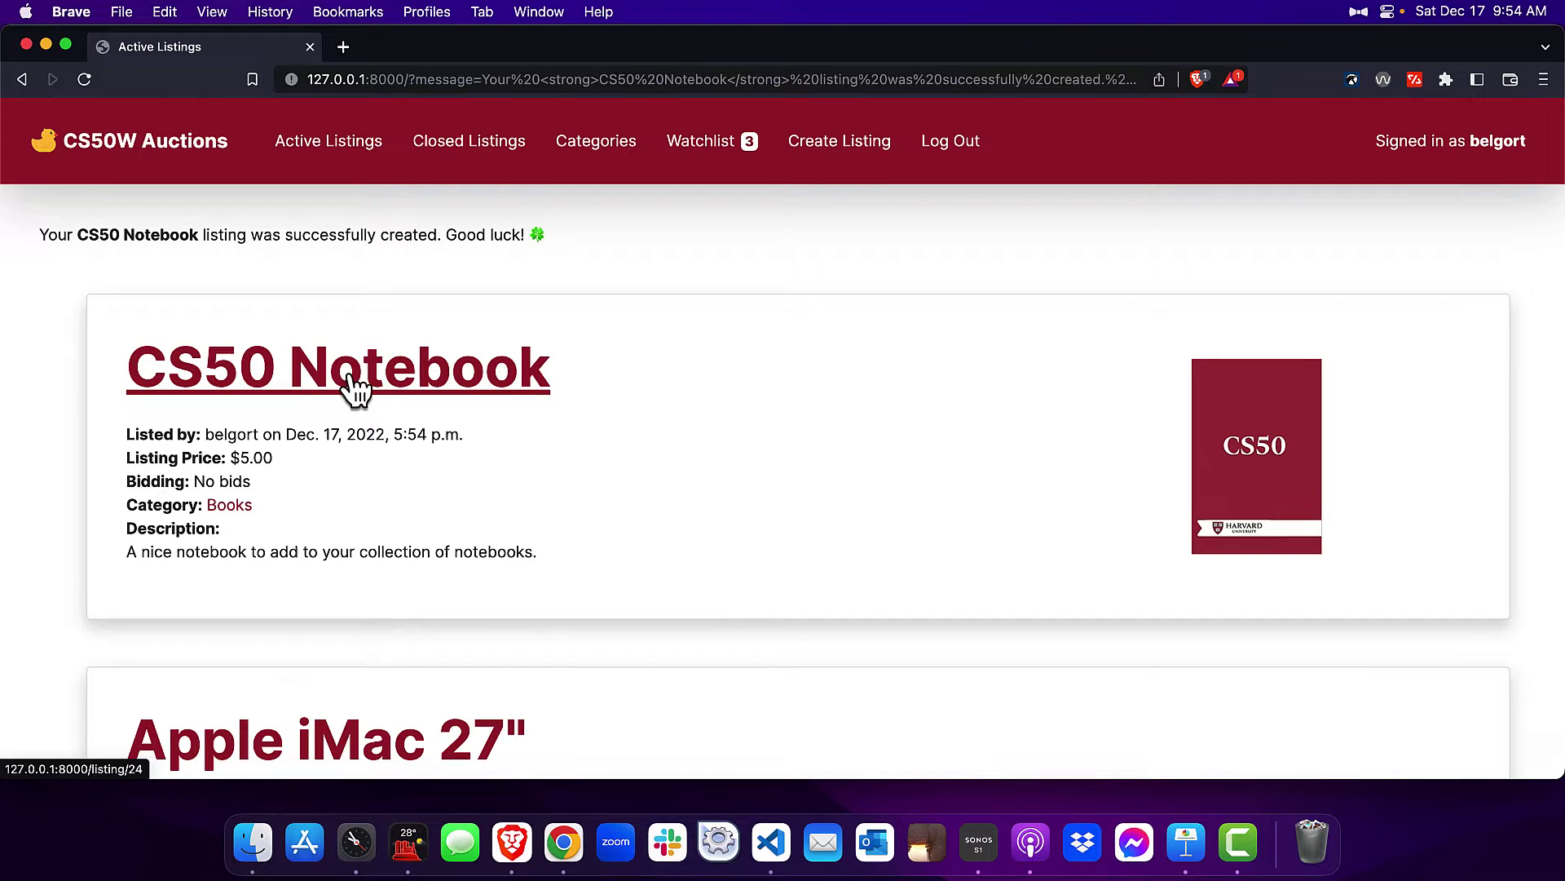
click(318, 369)
scroll(337, 408, down, 3)
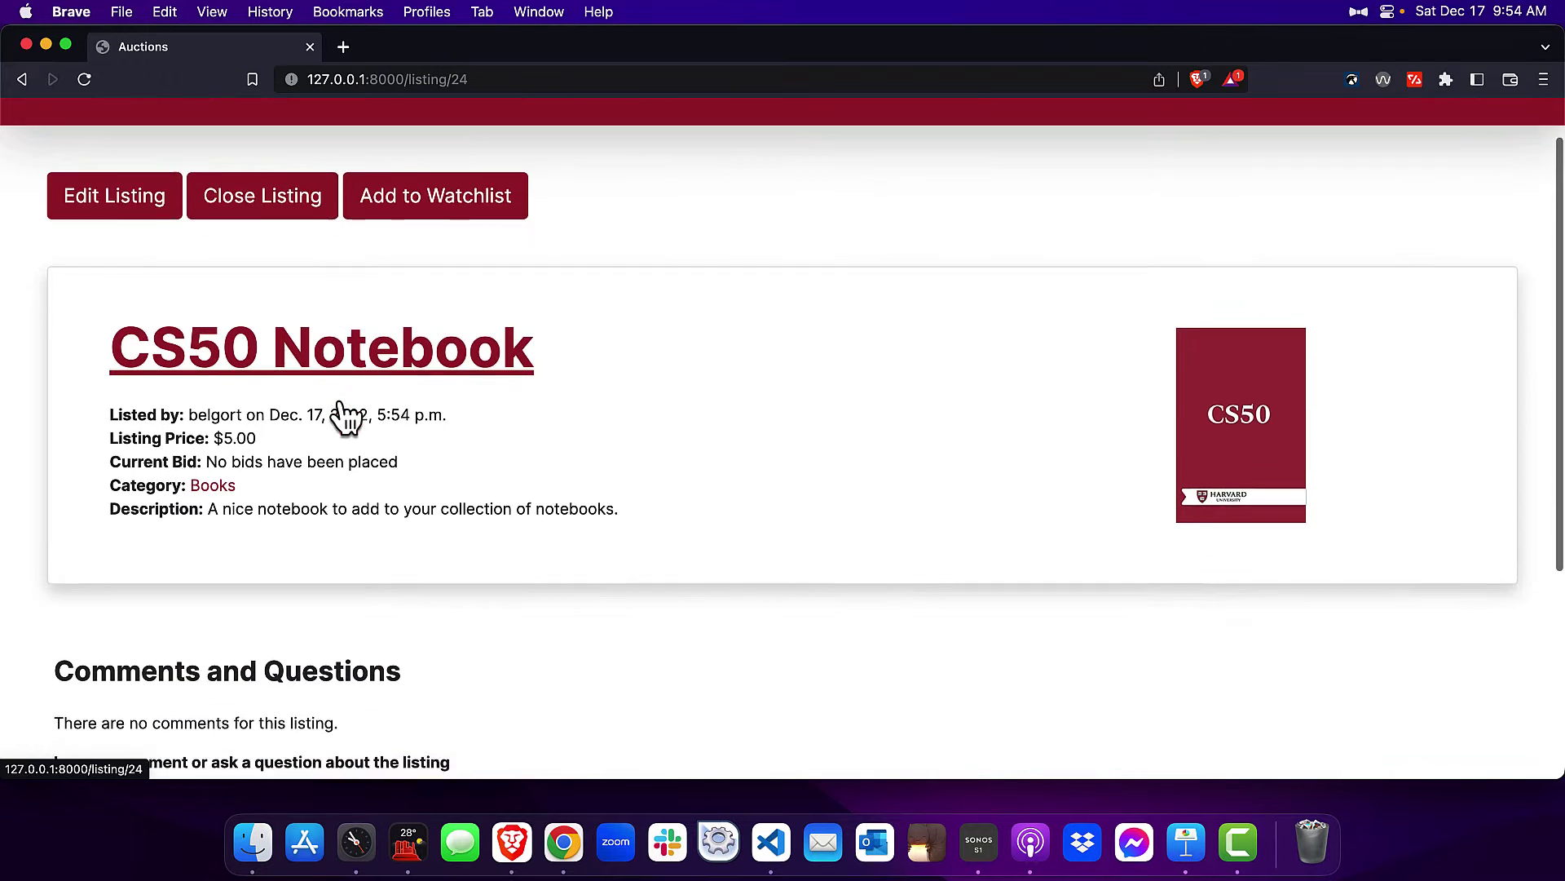
scroll(217, 406, down, 1)
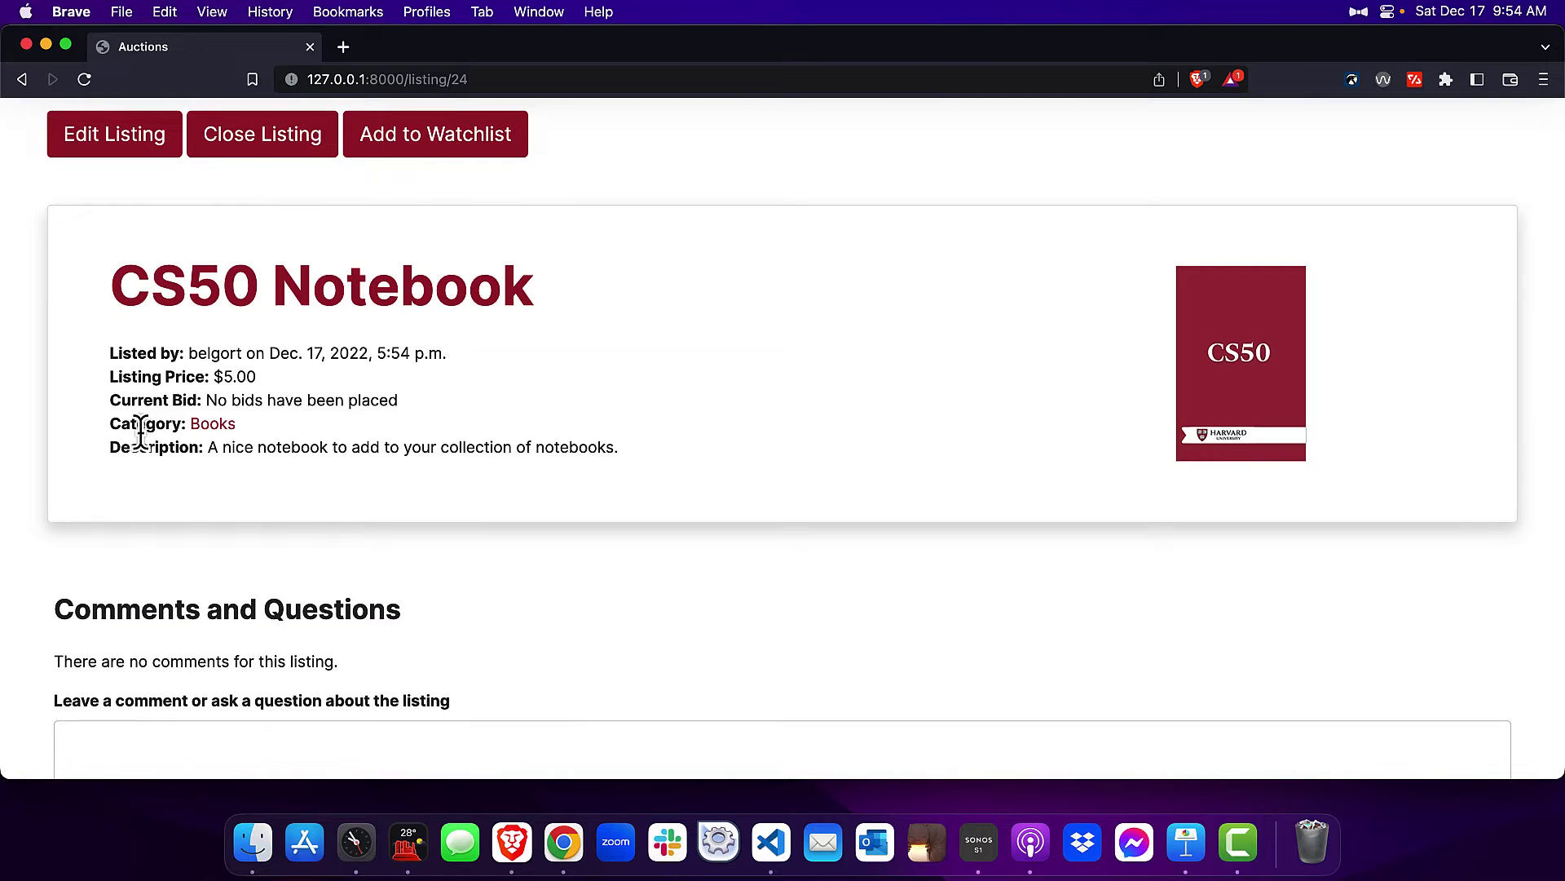
scroll(185, 451, down, 2)
scroll(186, 453, down, 3)
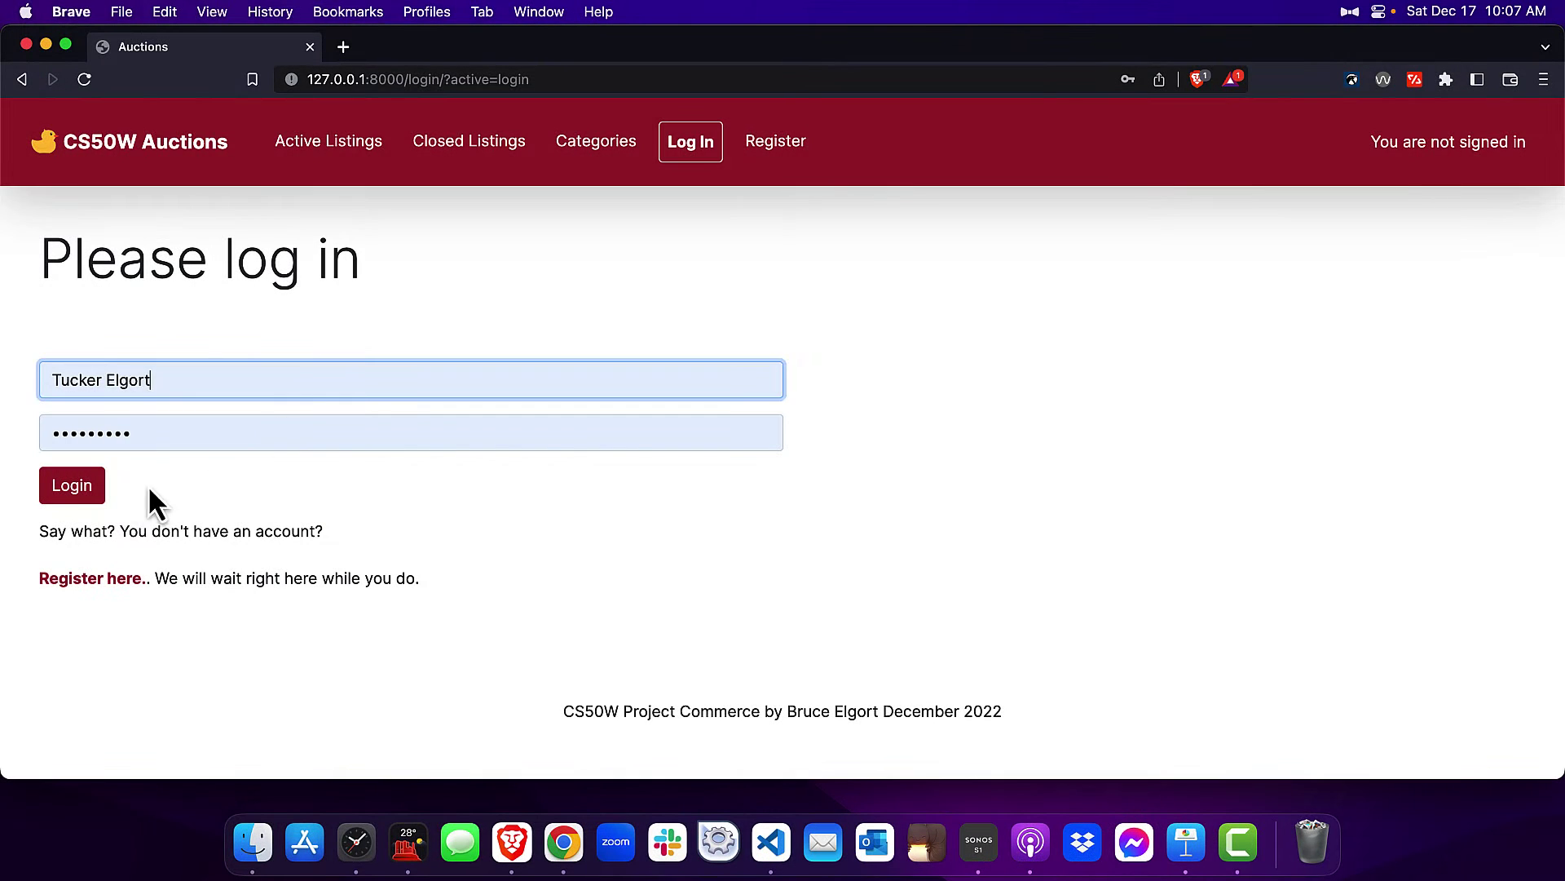
- Sign in as the second user and open the CS50 Notebook listing
click(78, 492)
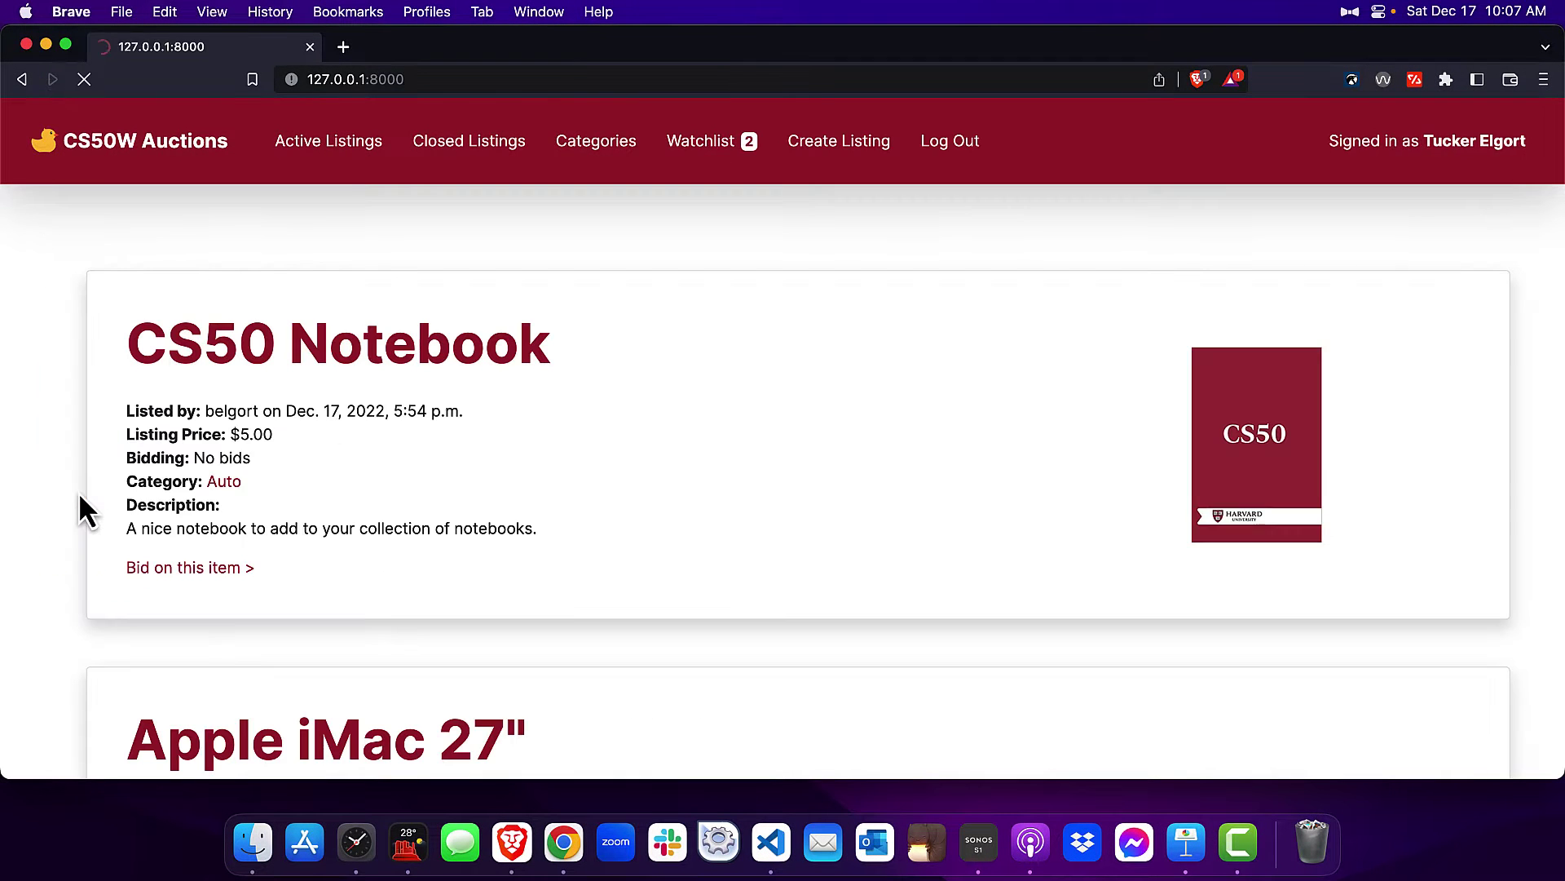
click(336, 367)
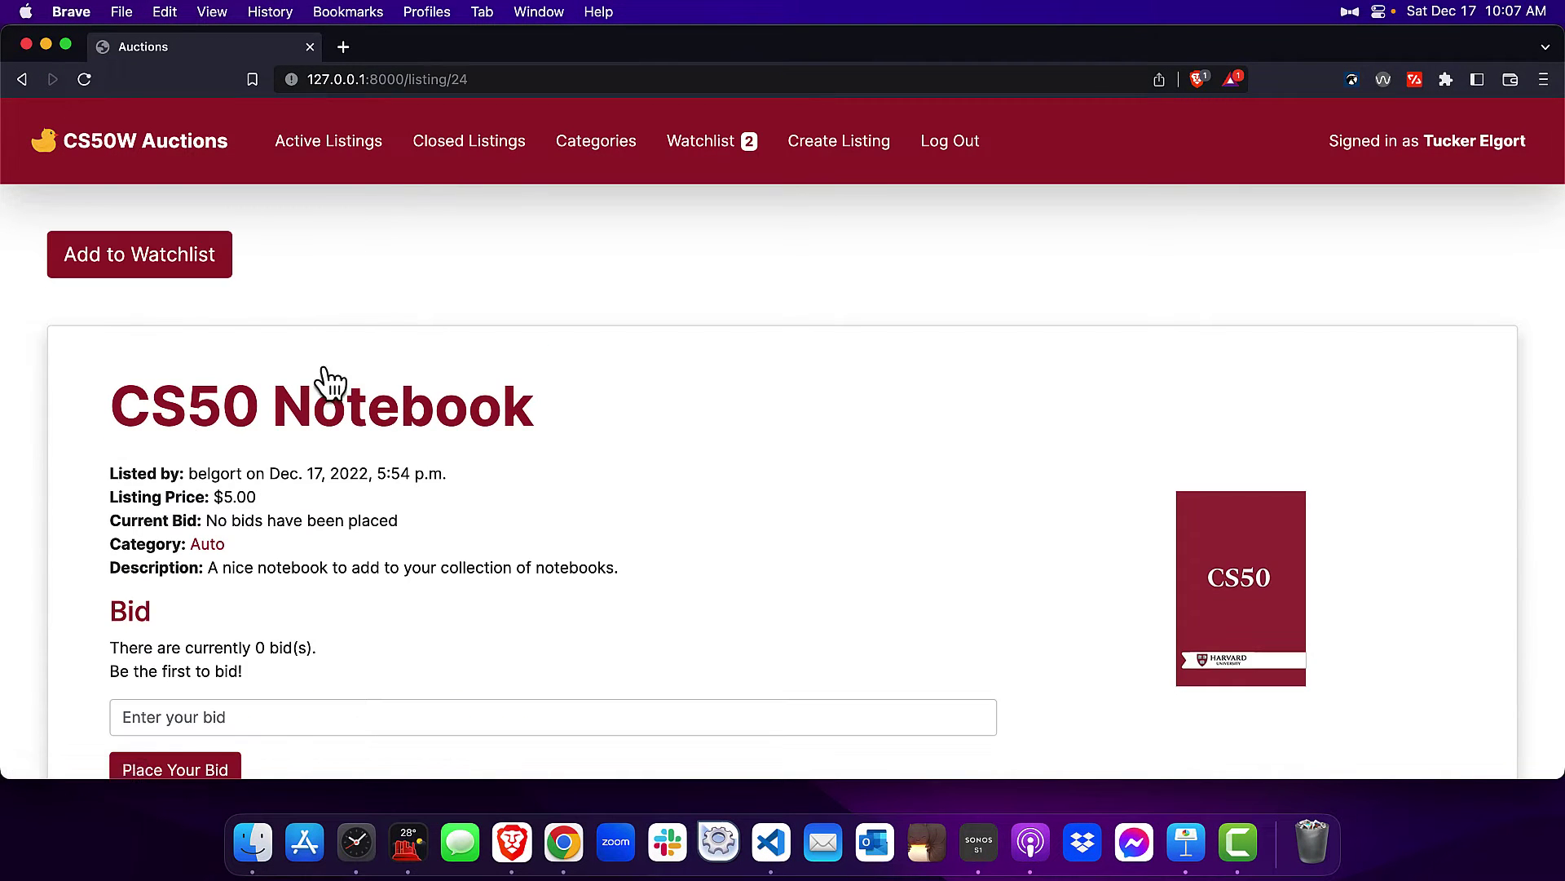
scroll(330, 391, down, 3)
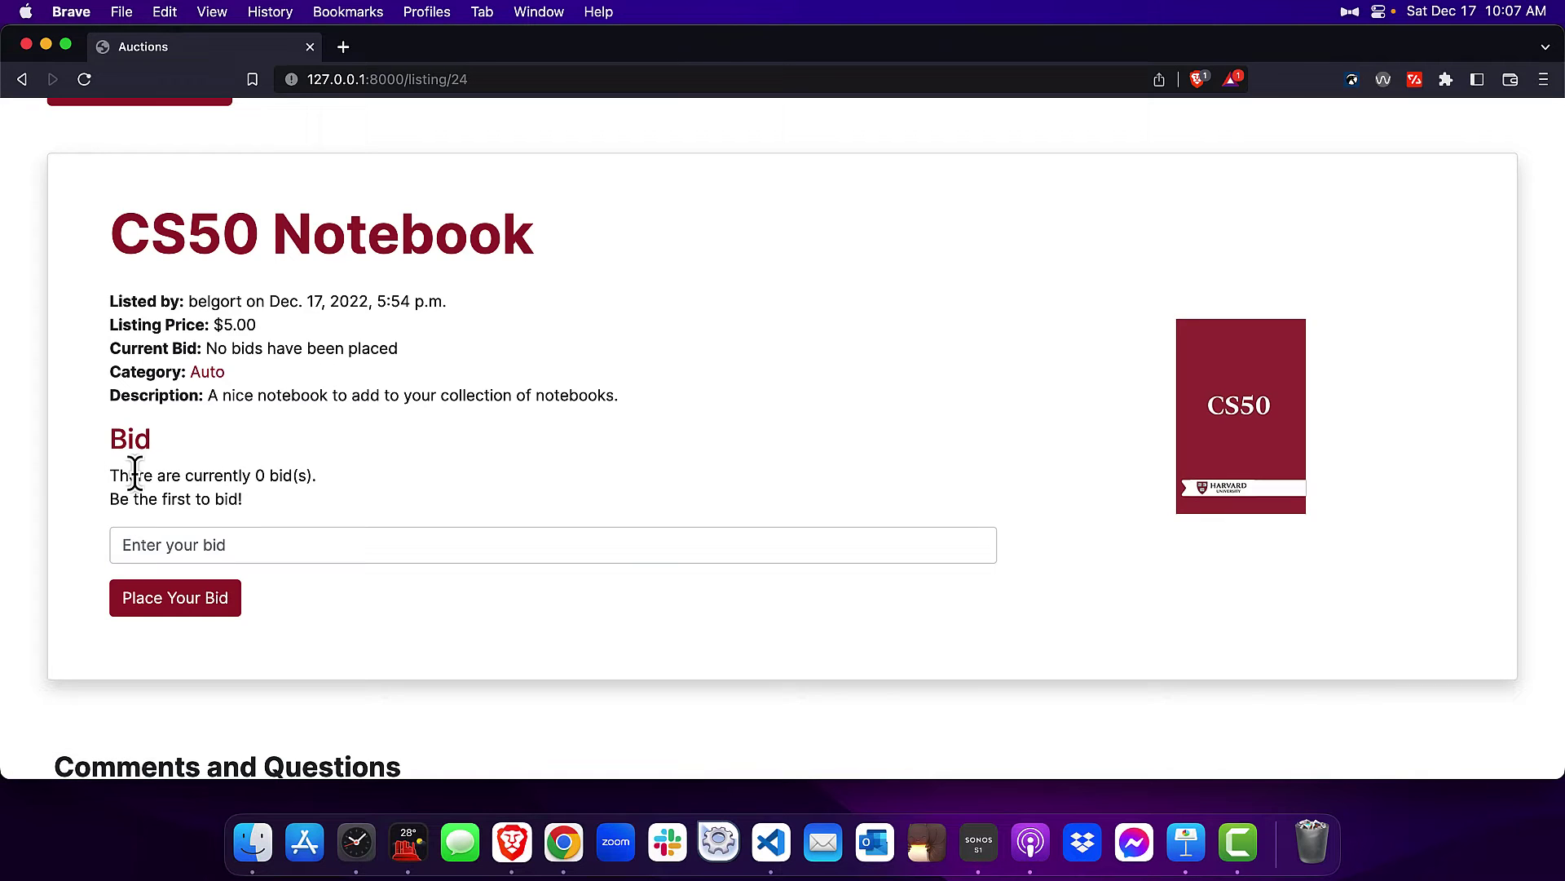
scroll(146, 506, down, 3)
- Post the comment "Is this notebook new?" on the listing
click(210, 703)
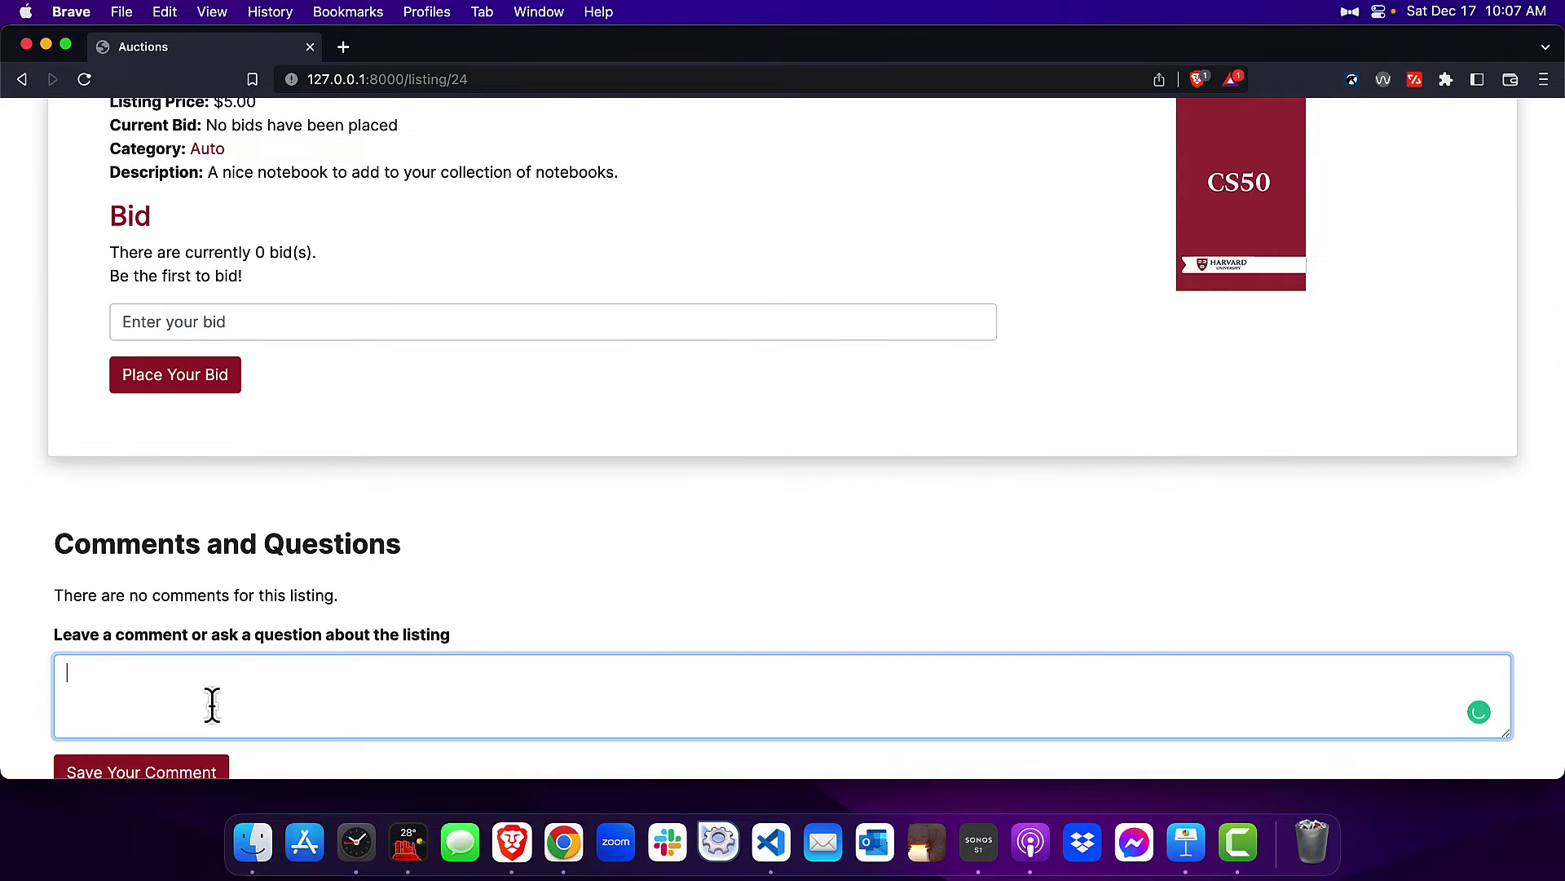
text(Is this notebook ne)
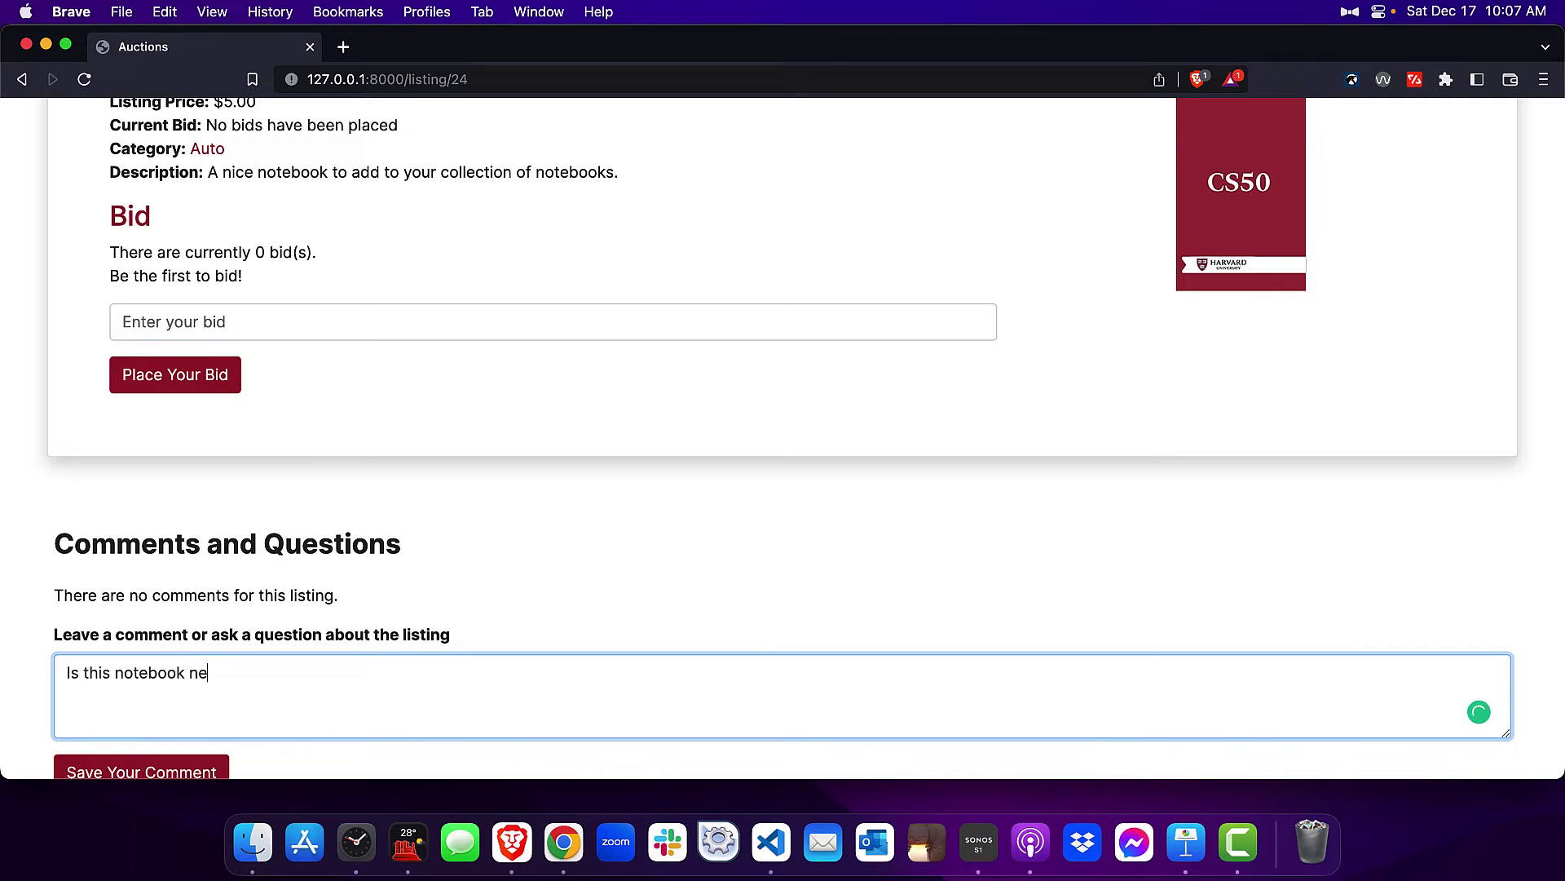
scroll(209, 706, down, 1)
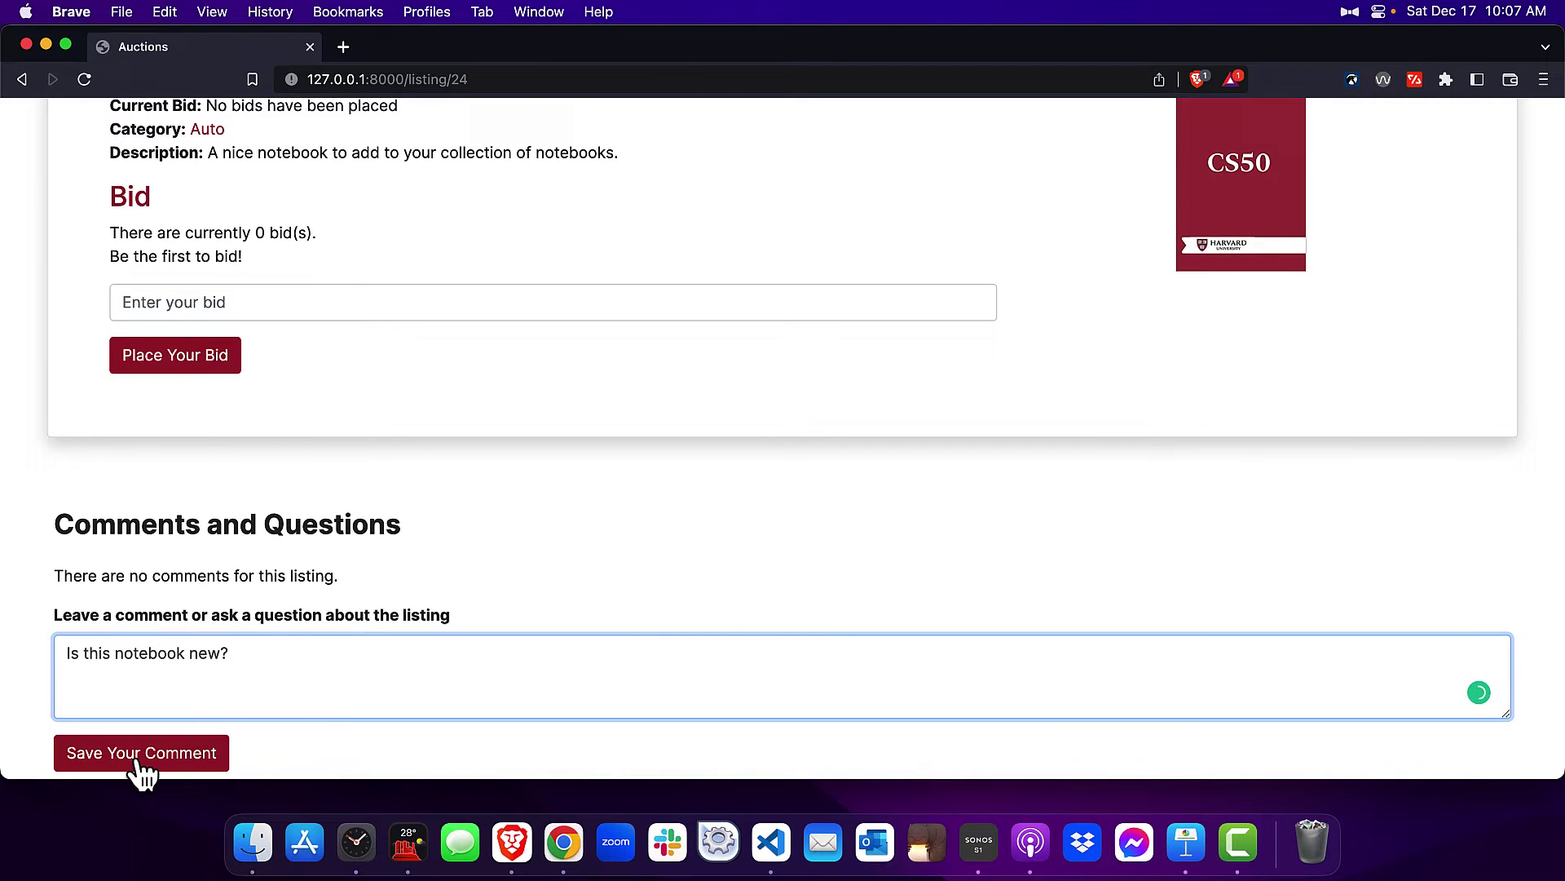
click(140, 769)
scroll(176, 538, down, 5)
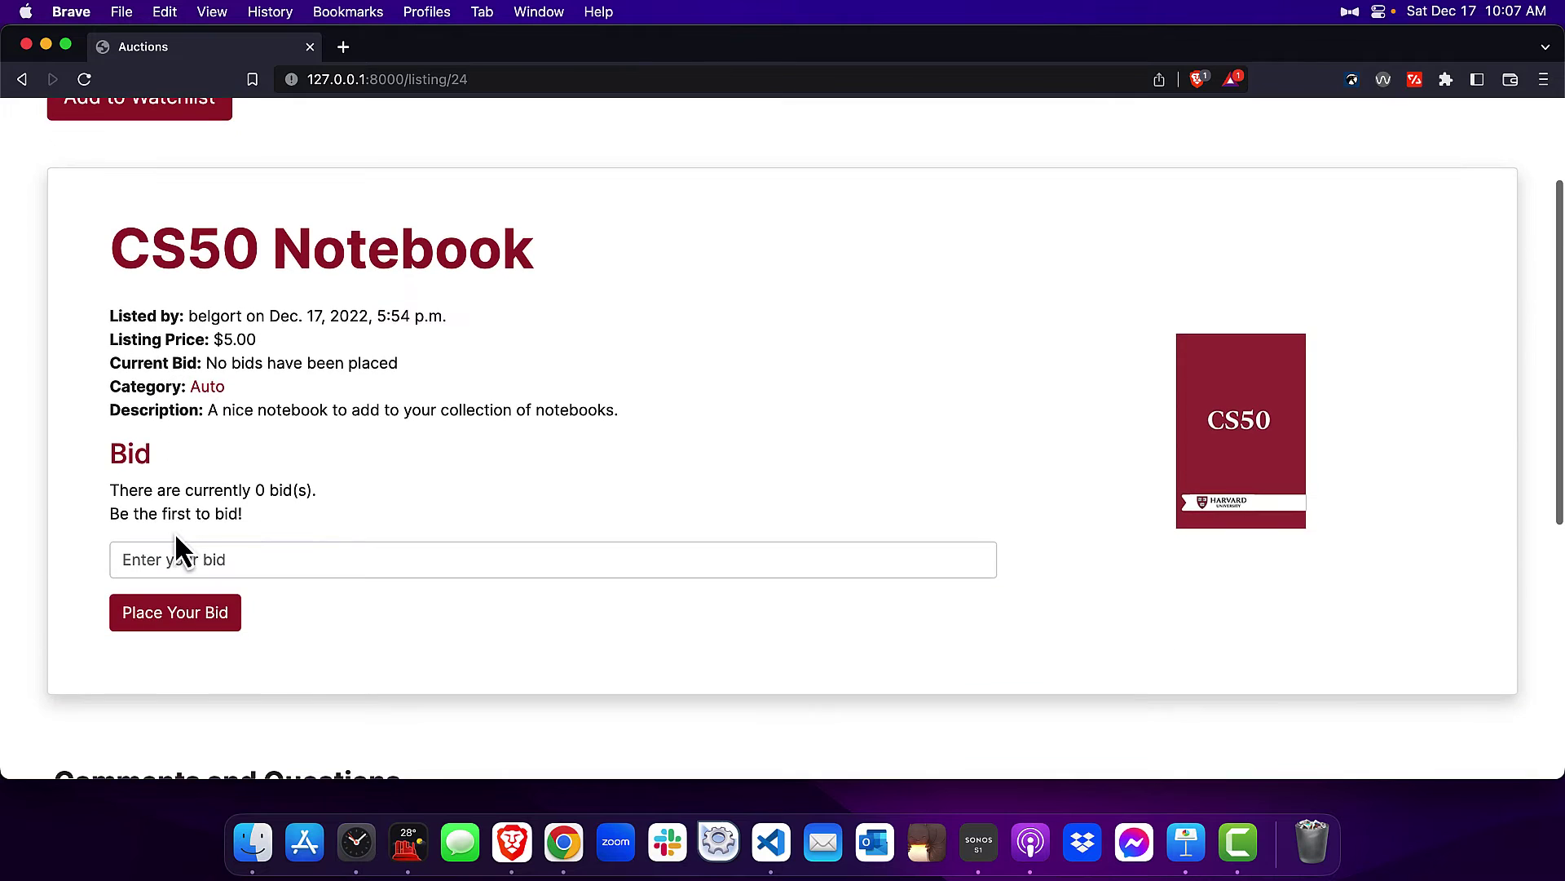
scroll(175, 531, down, 3)
scroll(175, 532, down, 1)
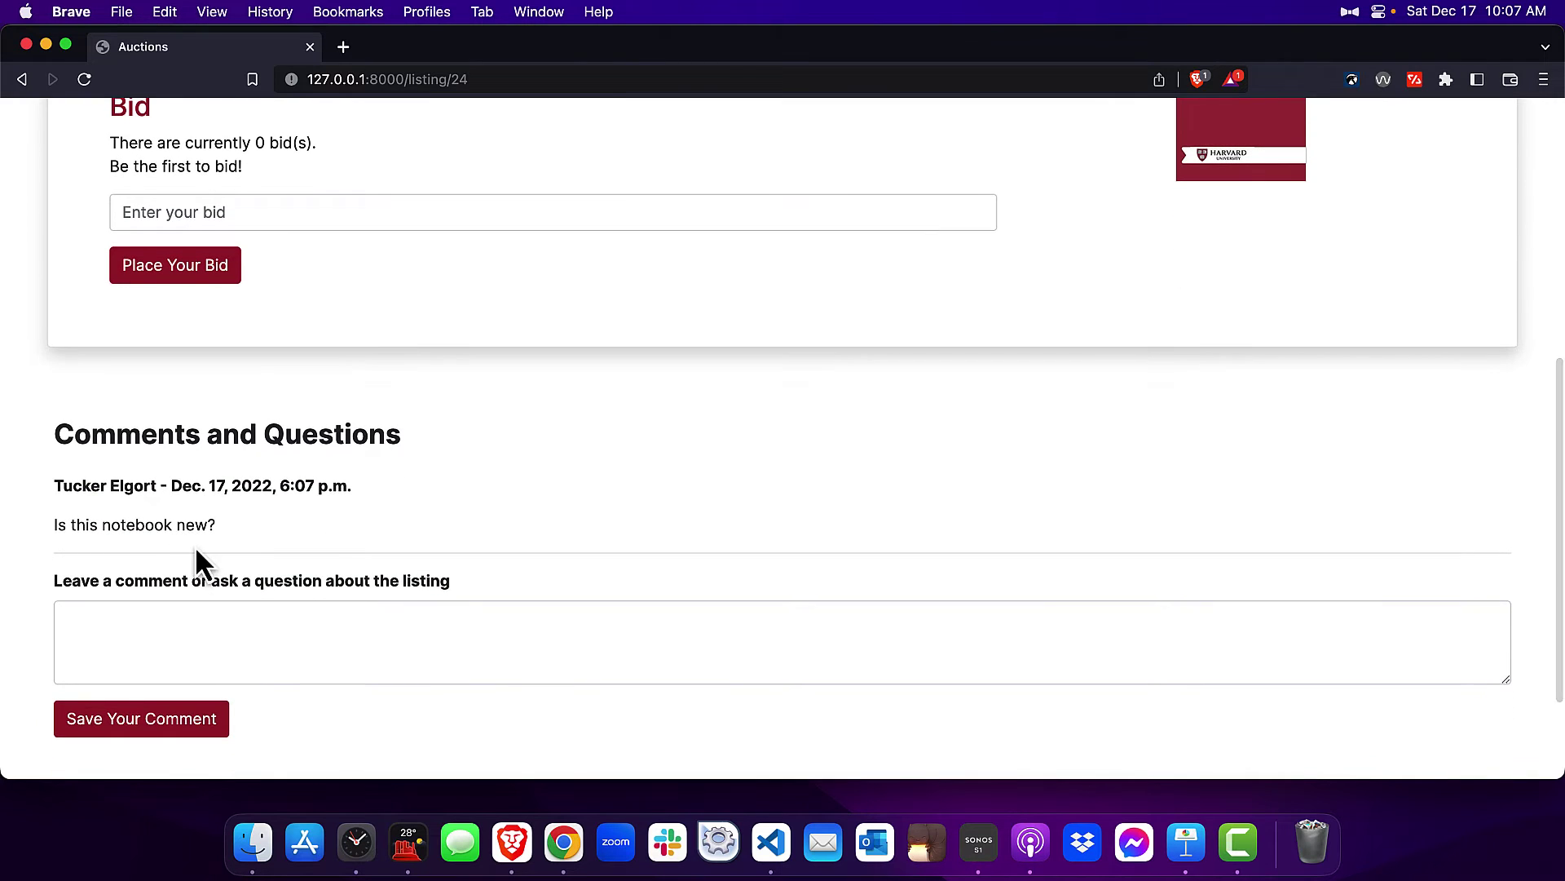
scroll(176, 545, up, 2)
scroll(178, 551, up, 3)
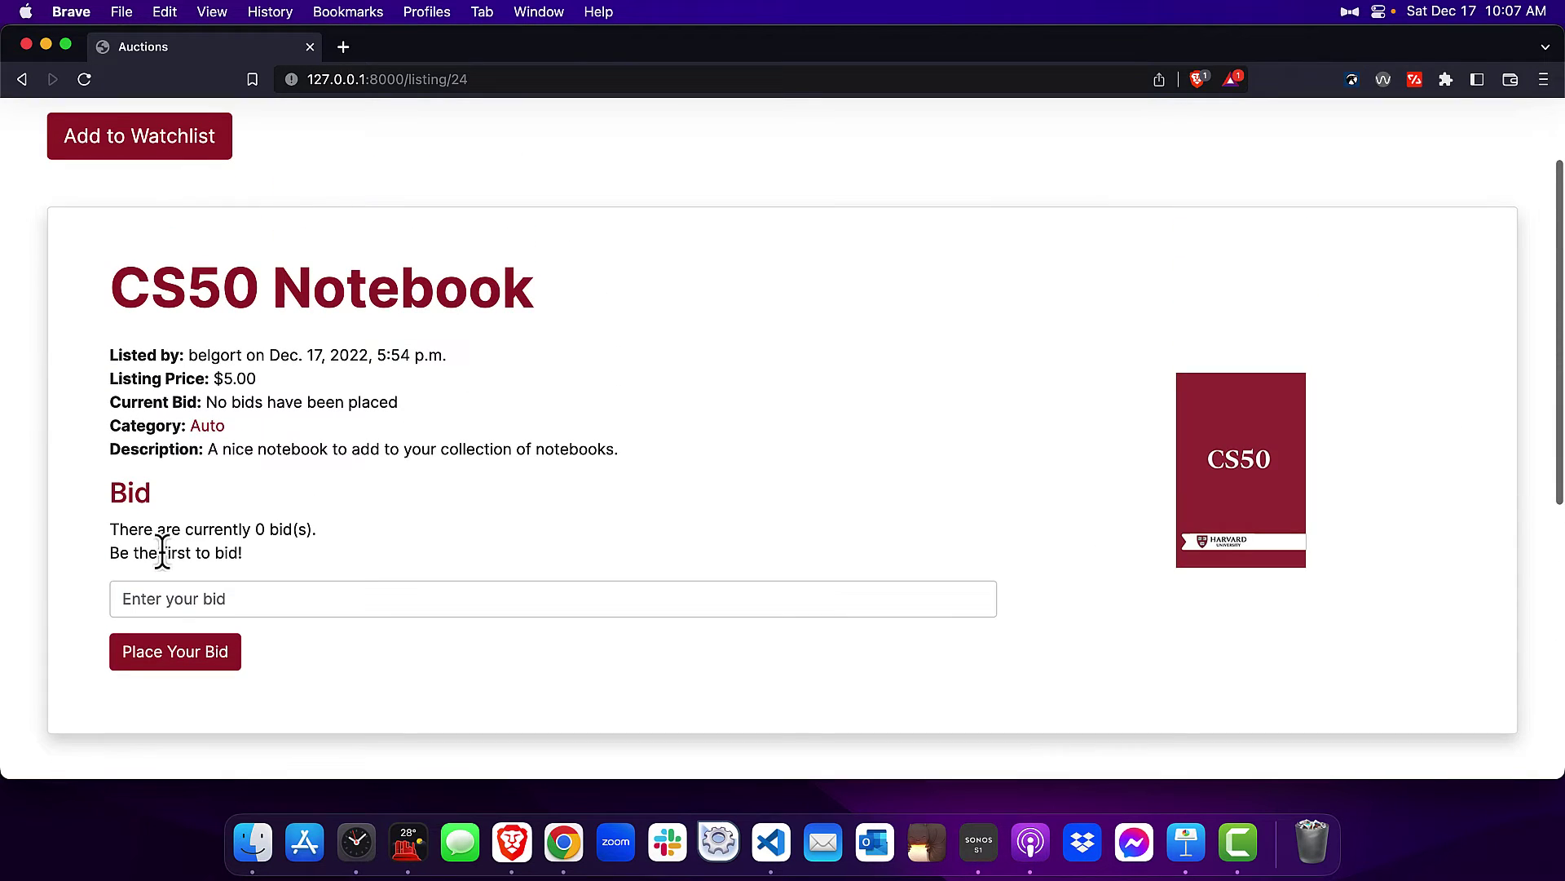
- Try placing a $2 bid on the CS50 Notebook
click(177, 598)
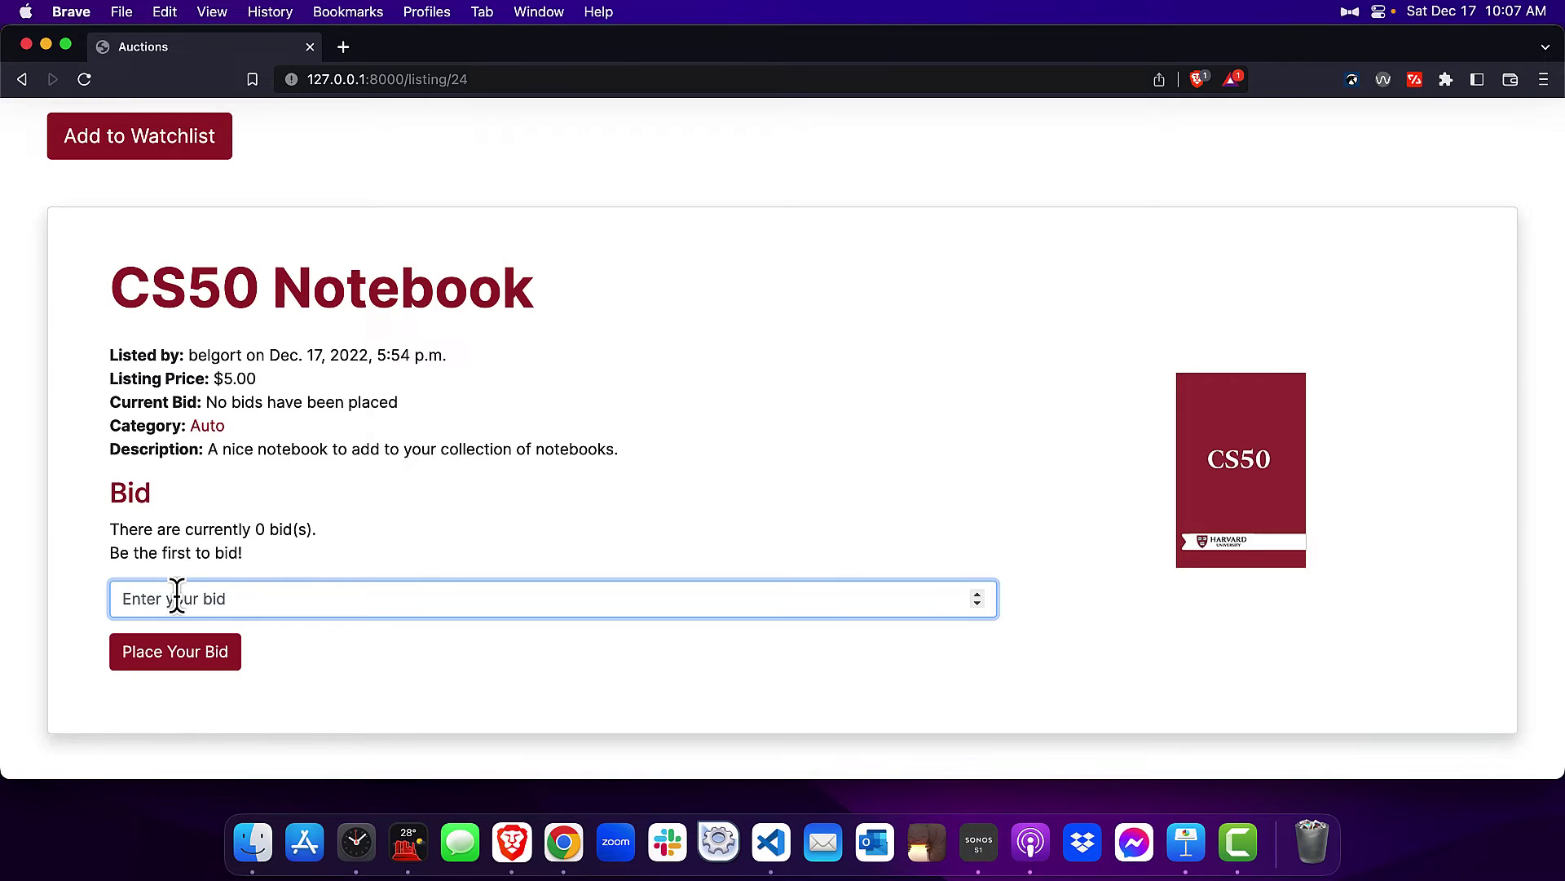
text(2.50)
click(167, 657)
scroll(155, 579, down, 3)
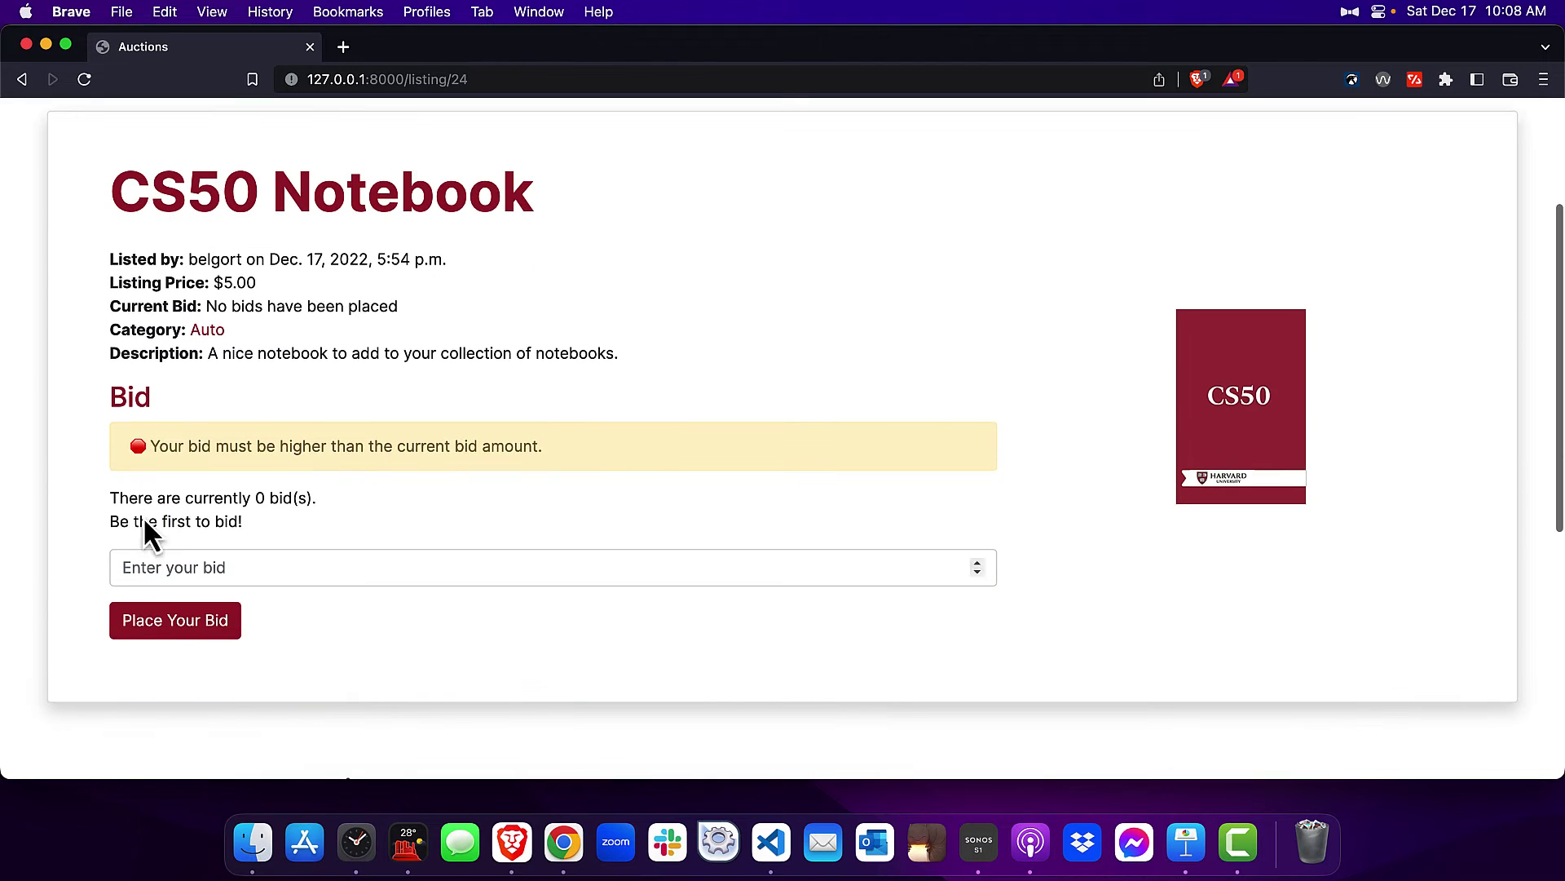
- Place a $5.01 bid on the CS50 Notebook, then sign out
click(140, 570)
text(5.01)
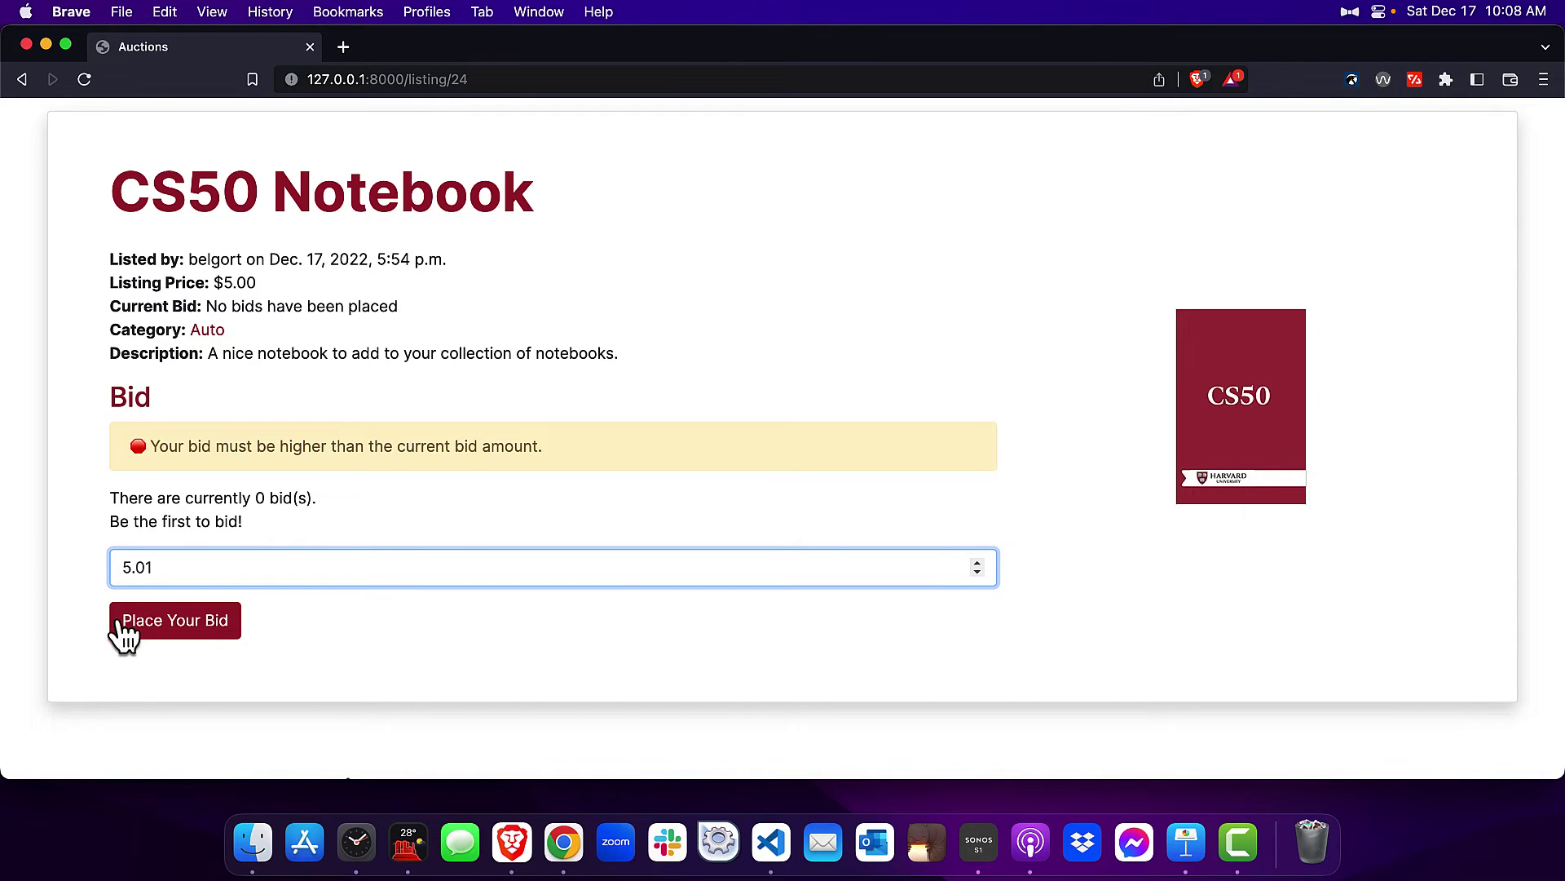
click(163, 639)
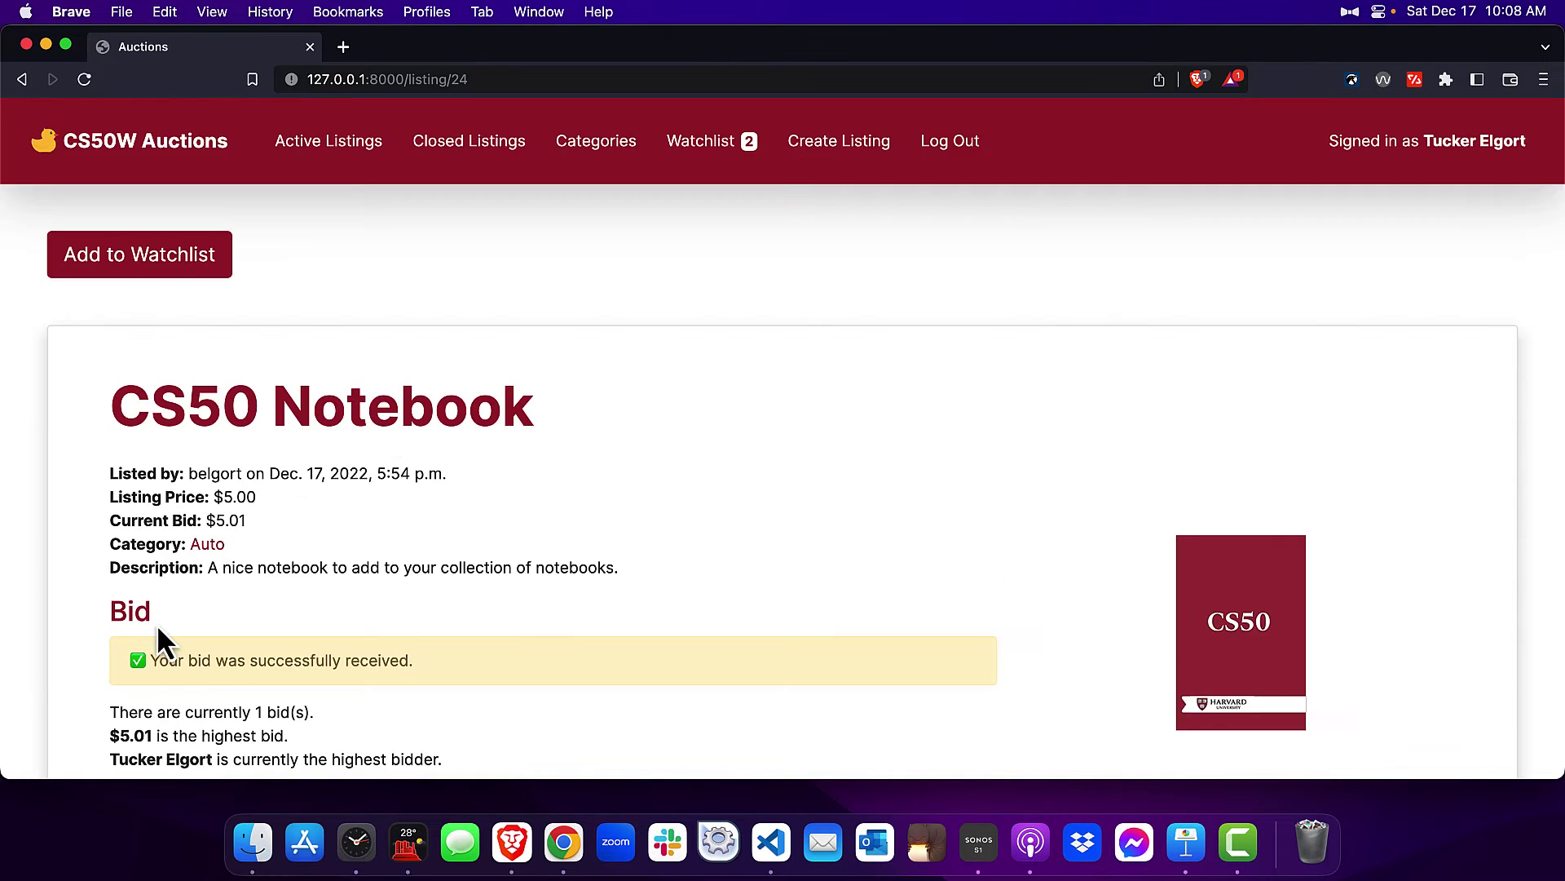
scroll(159, 628, down, 4)
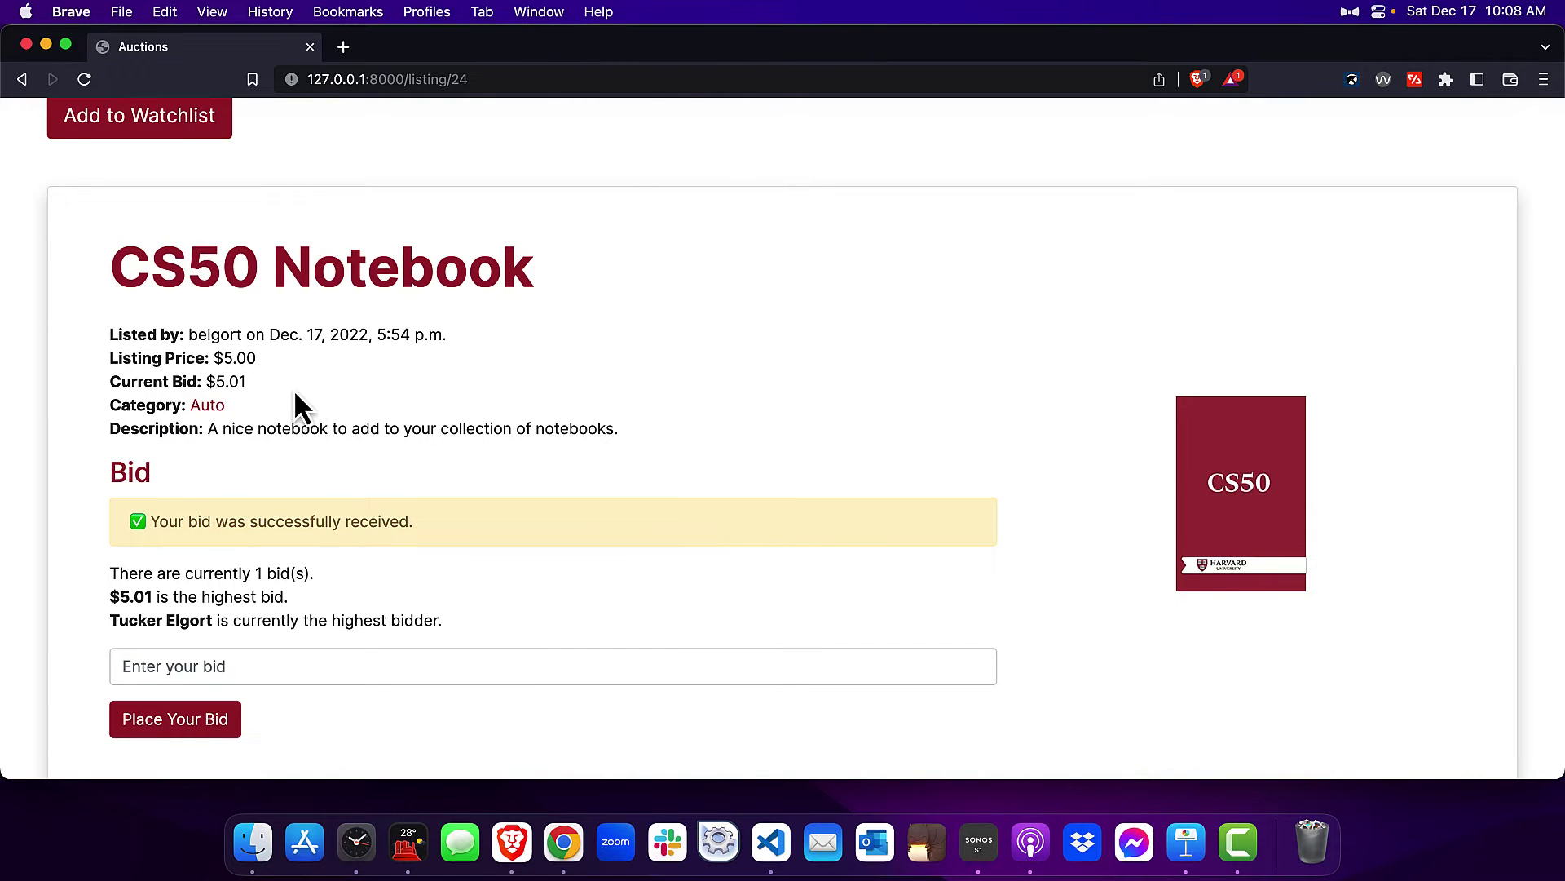
scroll(293, 389, up, 4)
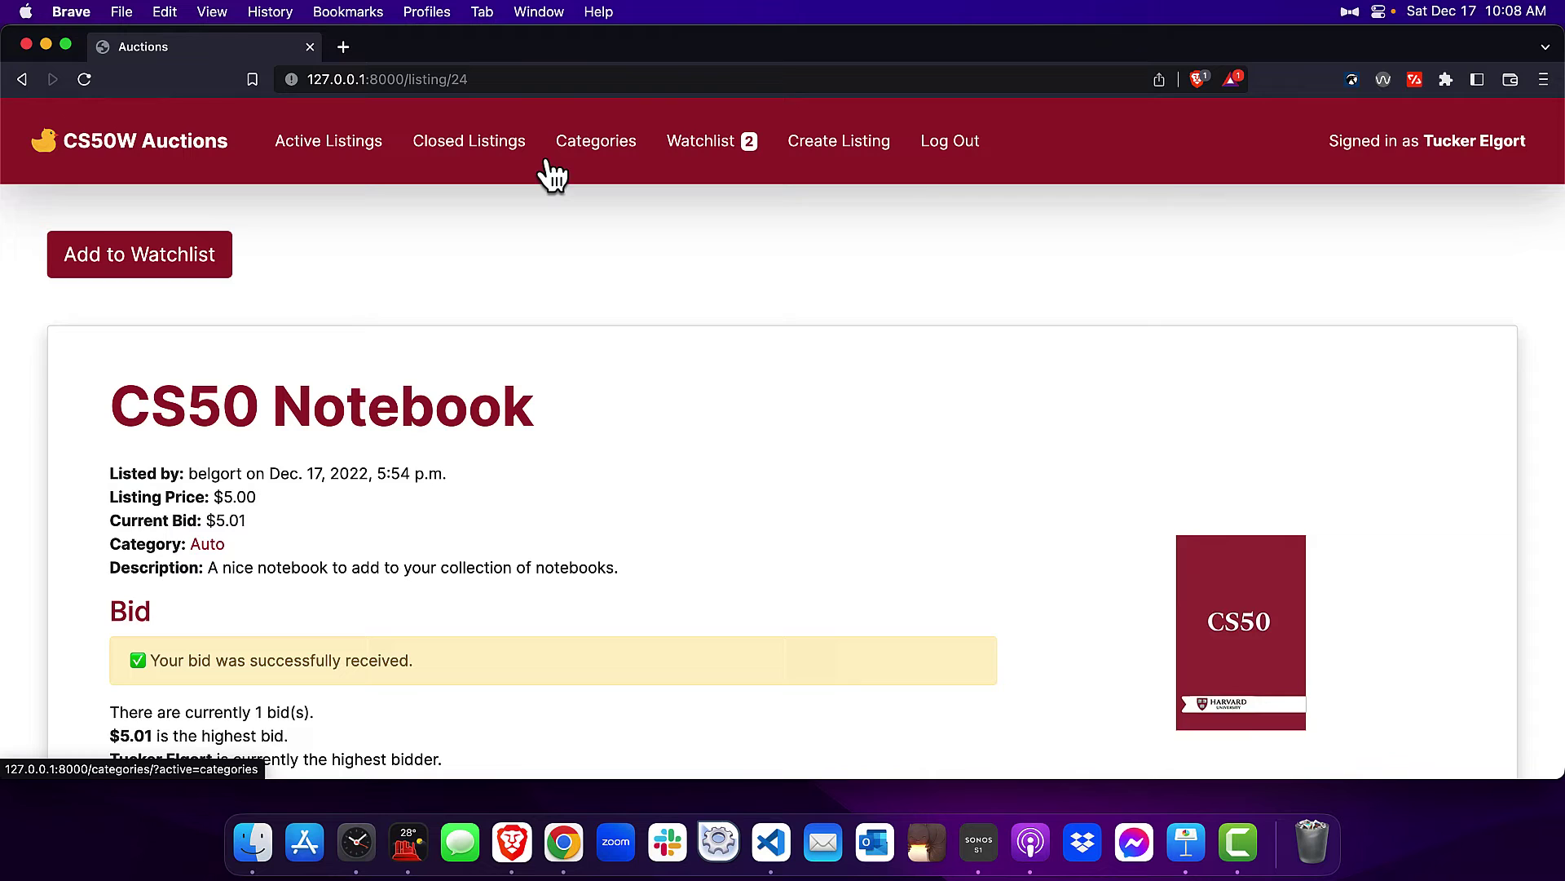
click(926, 146)
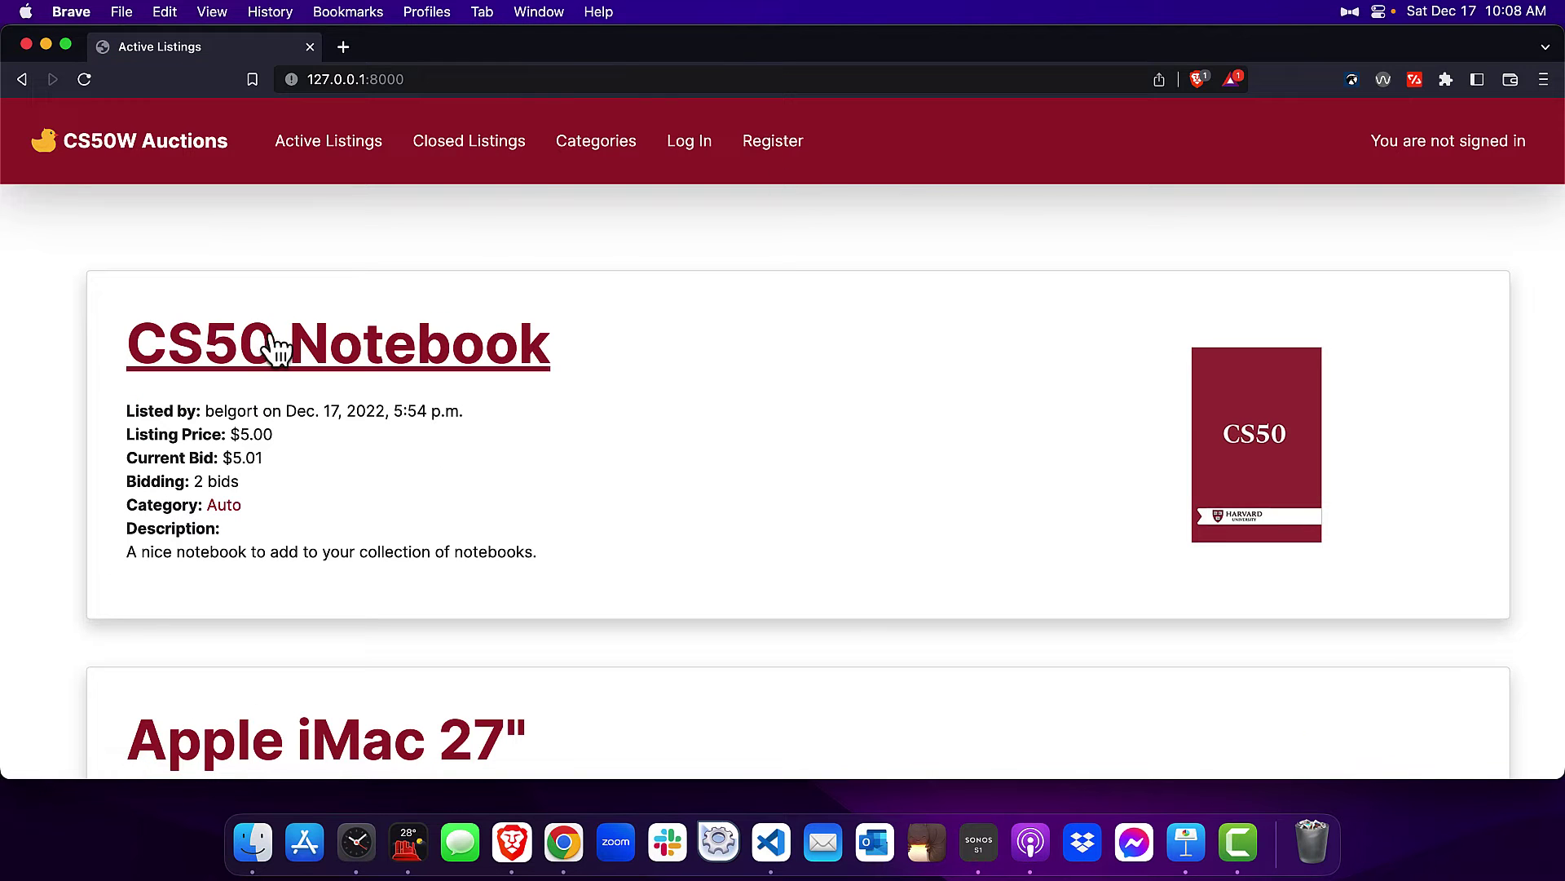
- Log back in as belgort with saved credentials and open the CS50 Notebook listing
click(688, 163)
text(b)
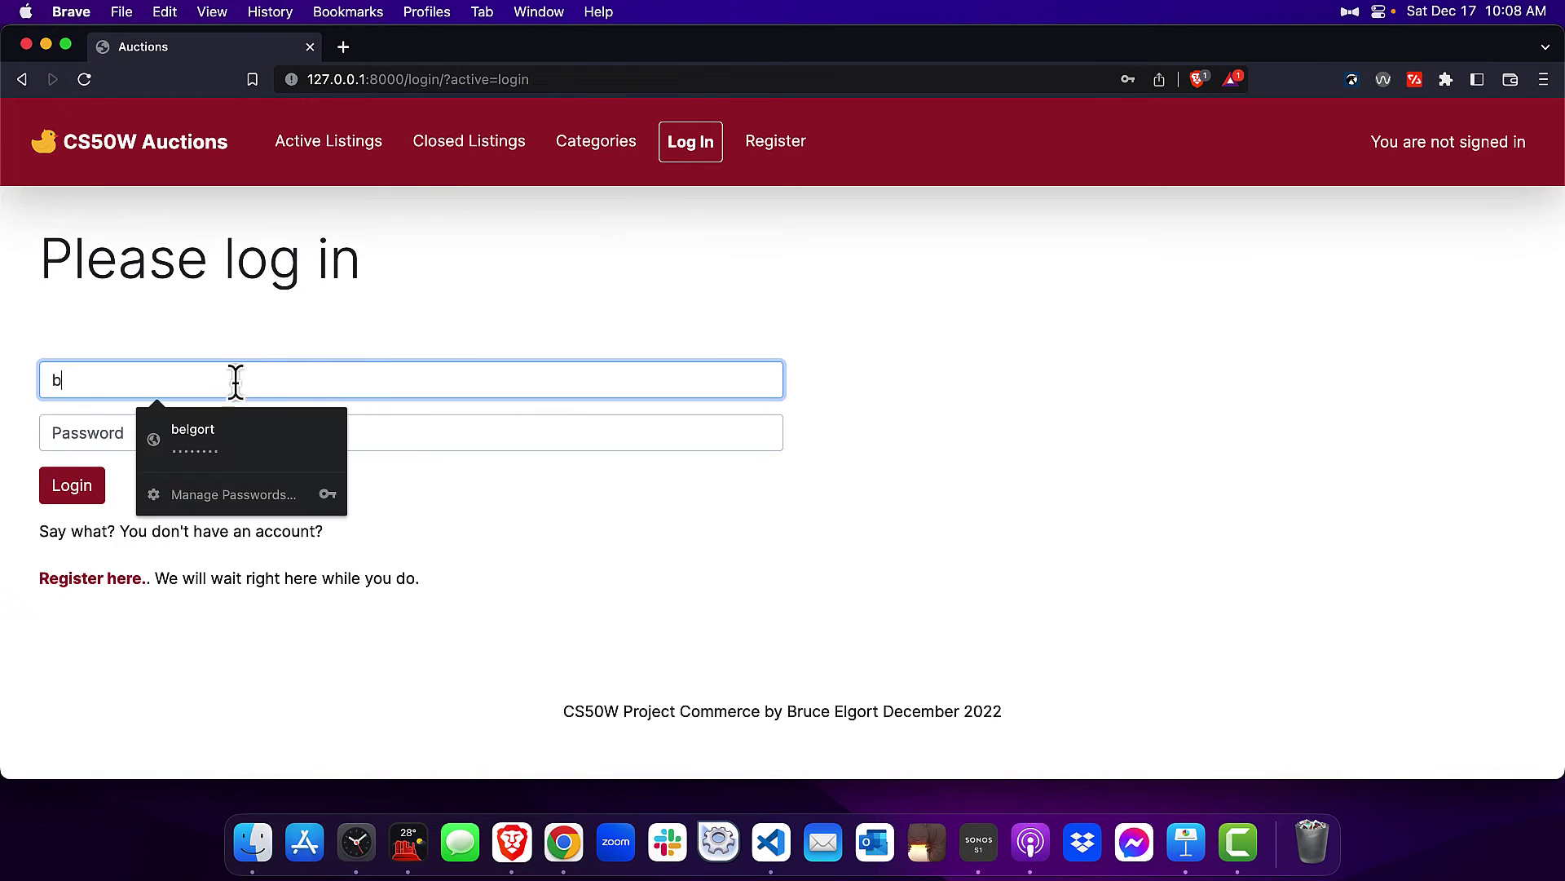
click(196, 432)
click(76, 486)
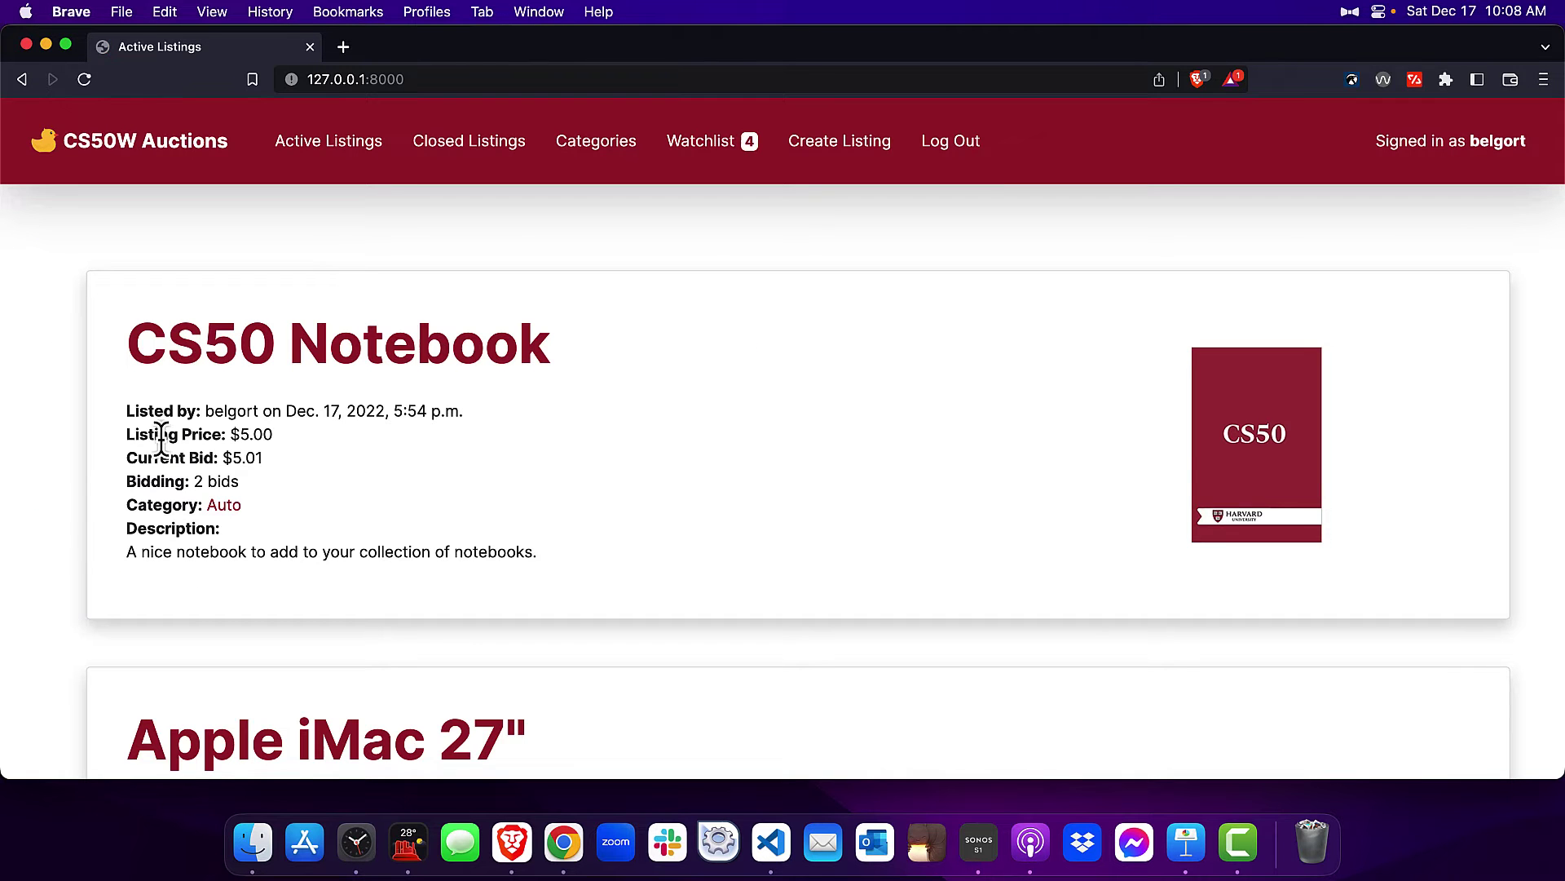
click(306, 353)
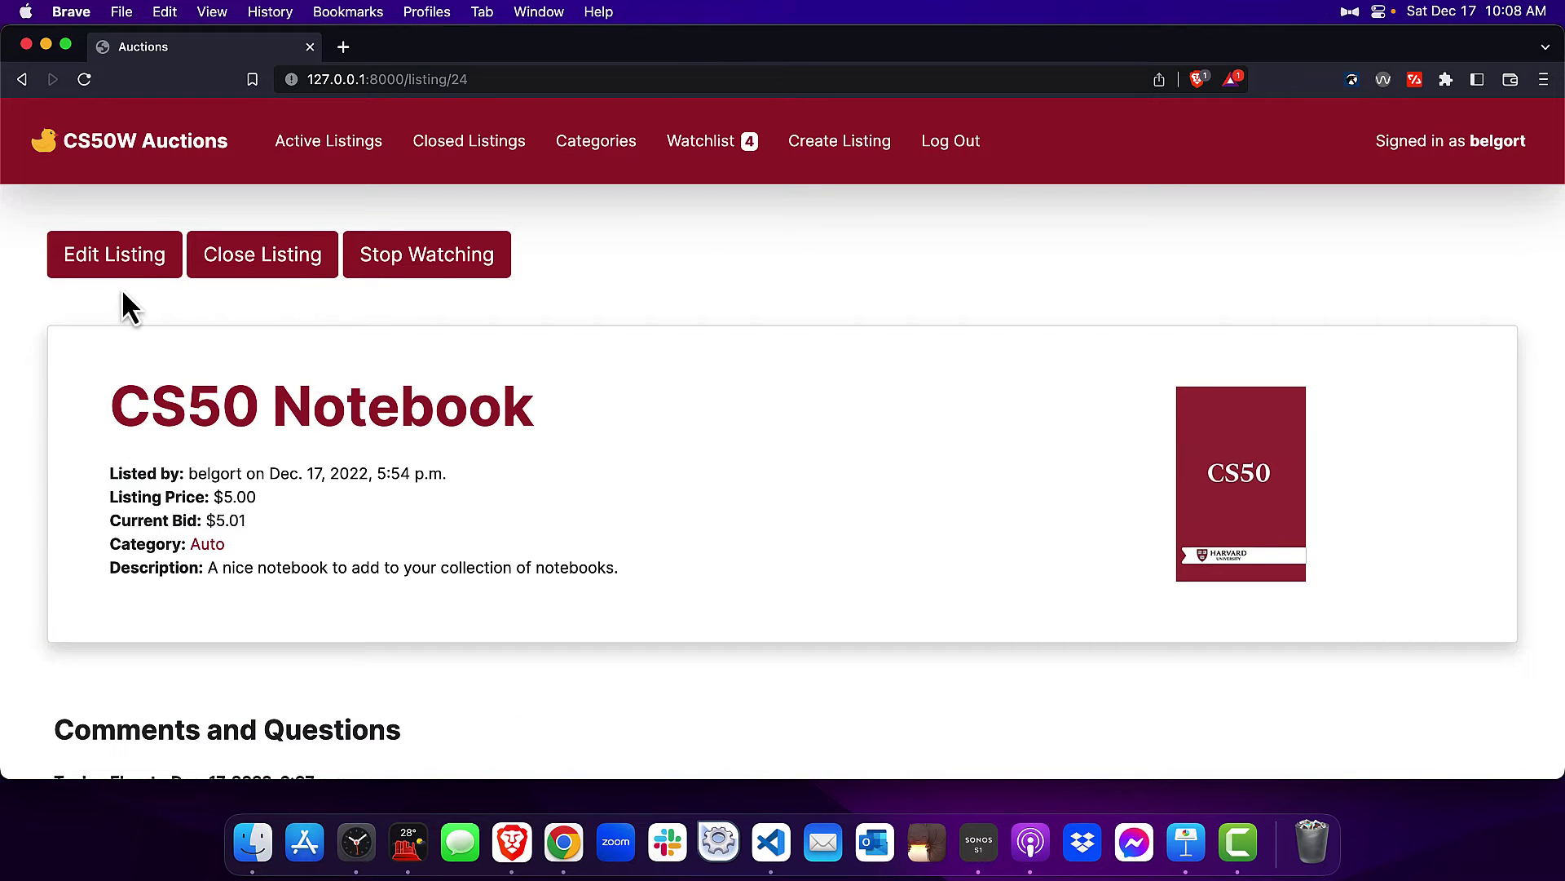
- Edit the description to end with '!' instead of a period and save the listing
click(106, 259)
scroll(234, 402, down, 5)
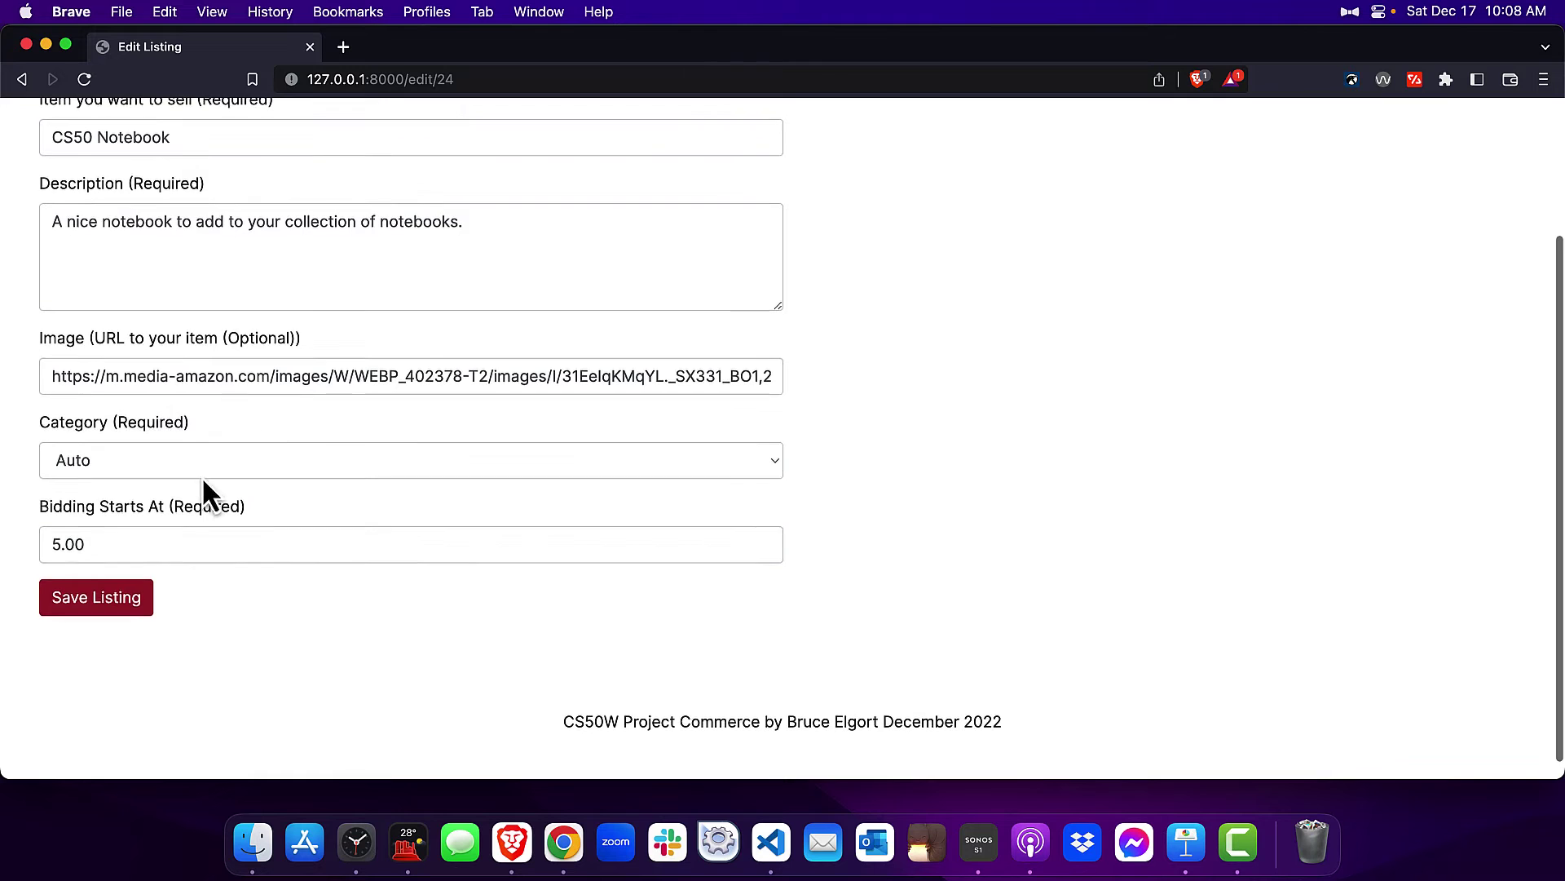
scroll(212, 437, up, 5)
click(597, 433)
key(BackSpace)
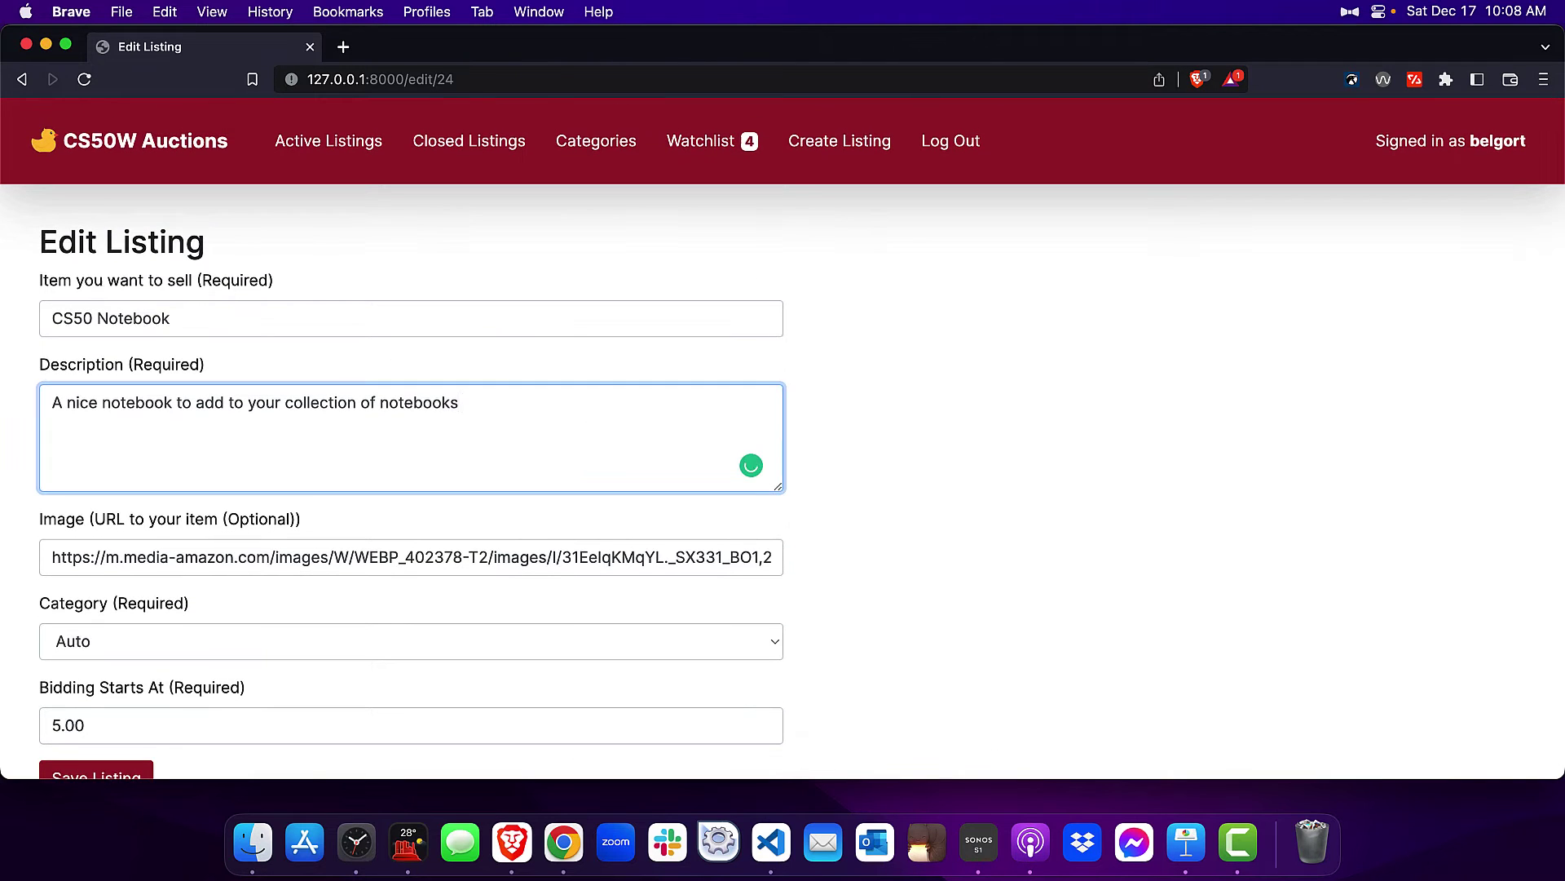
scroll(510, 507, down, 3)
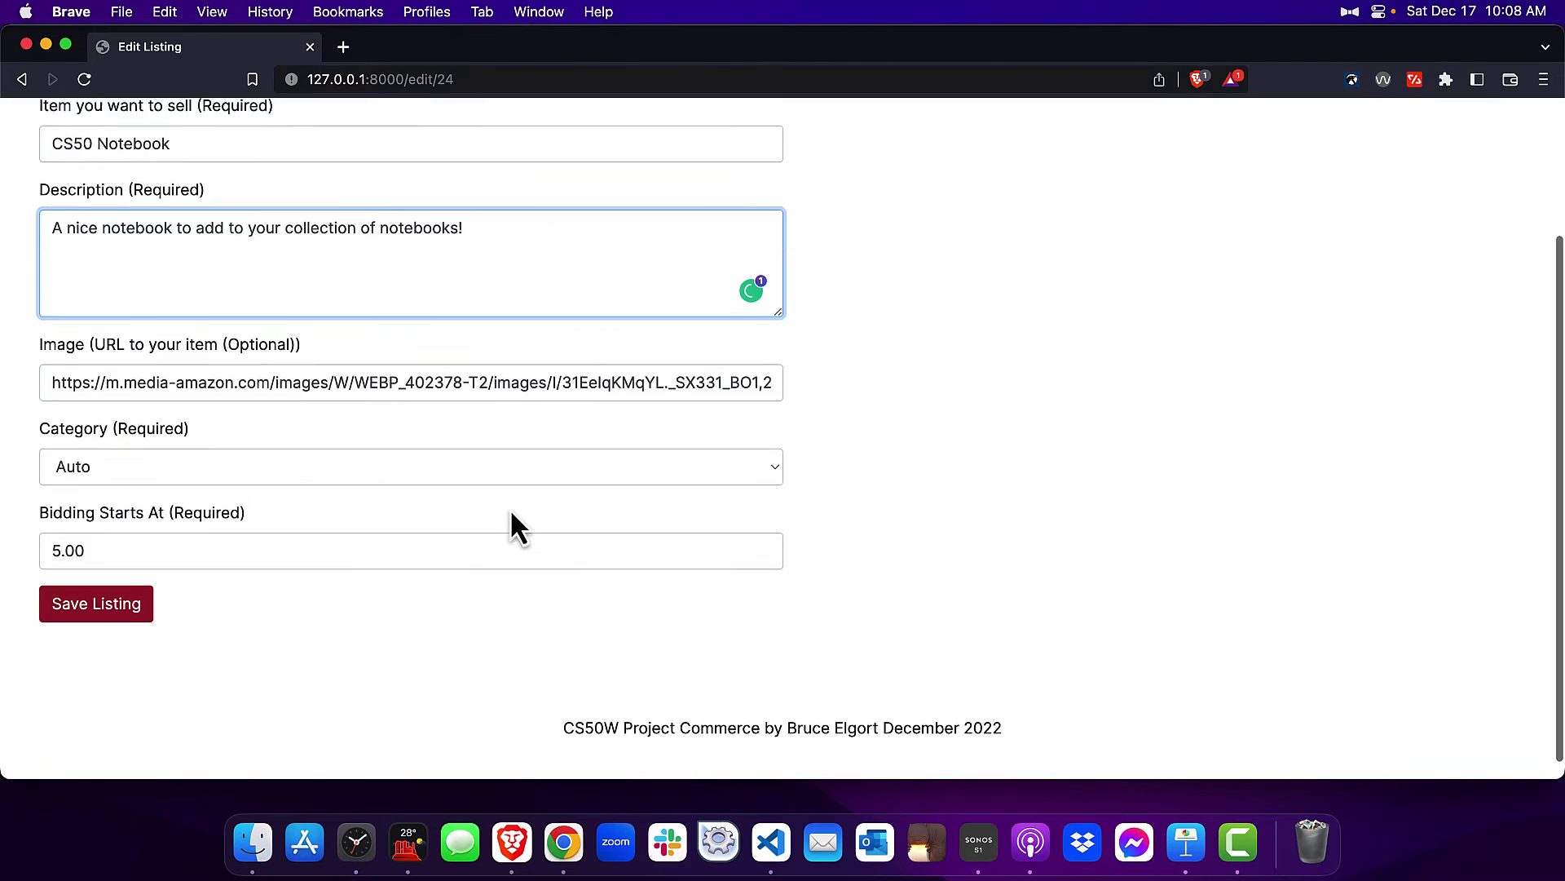
click(84, 620)
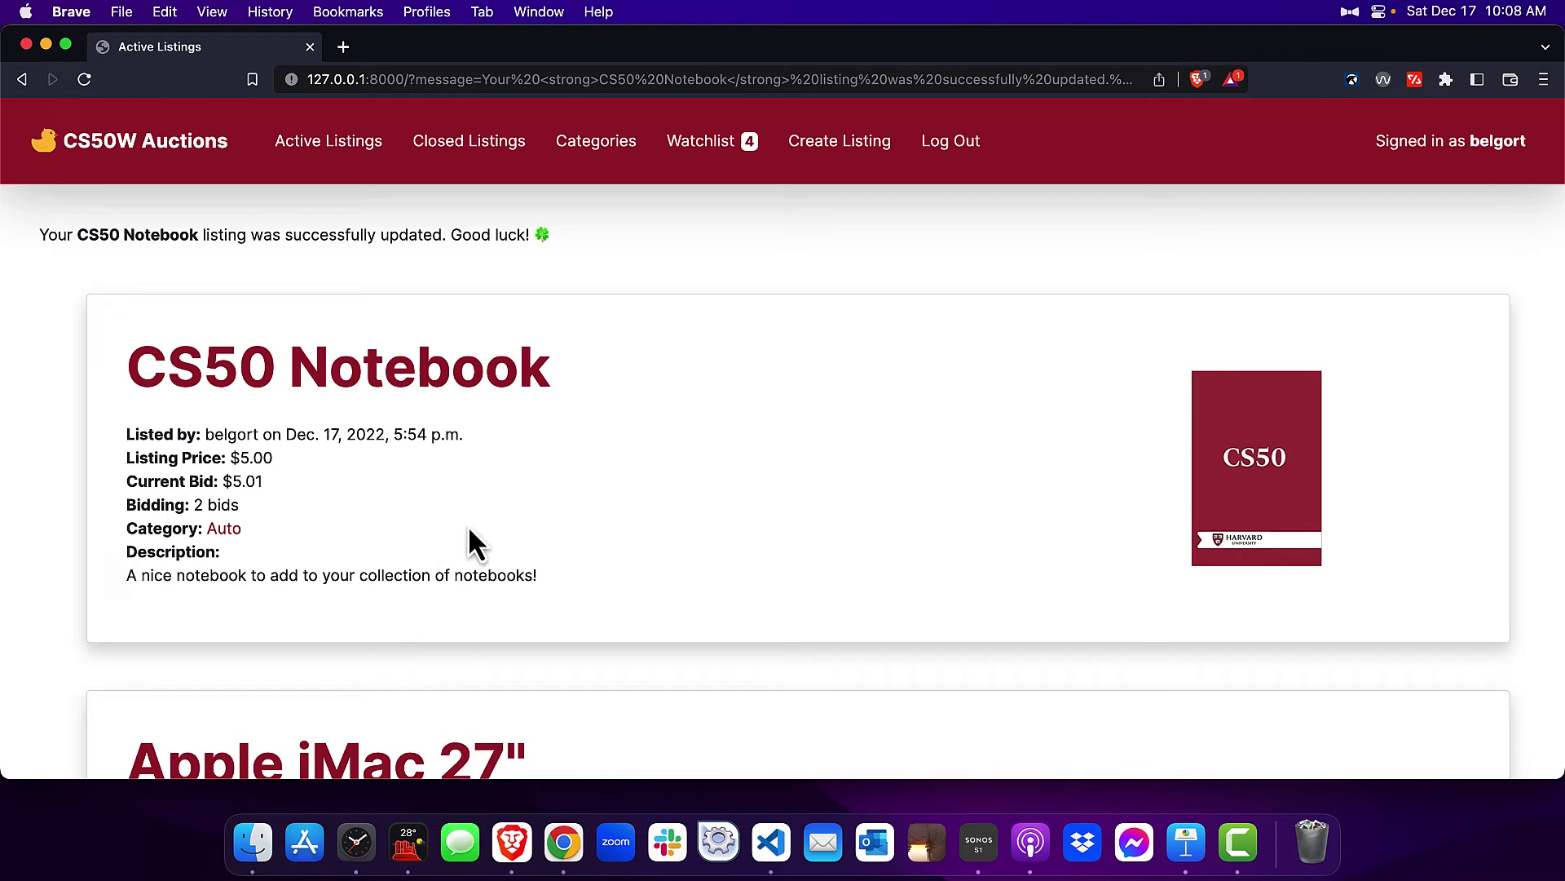
- Unwatch CS50 Notebook, close its auction, and find it under Closed Listings
click(363, 360)
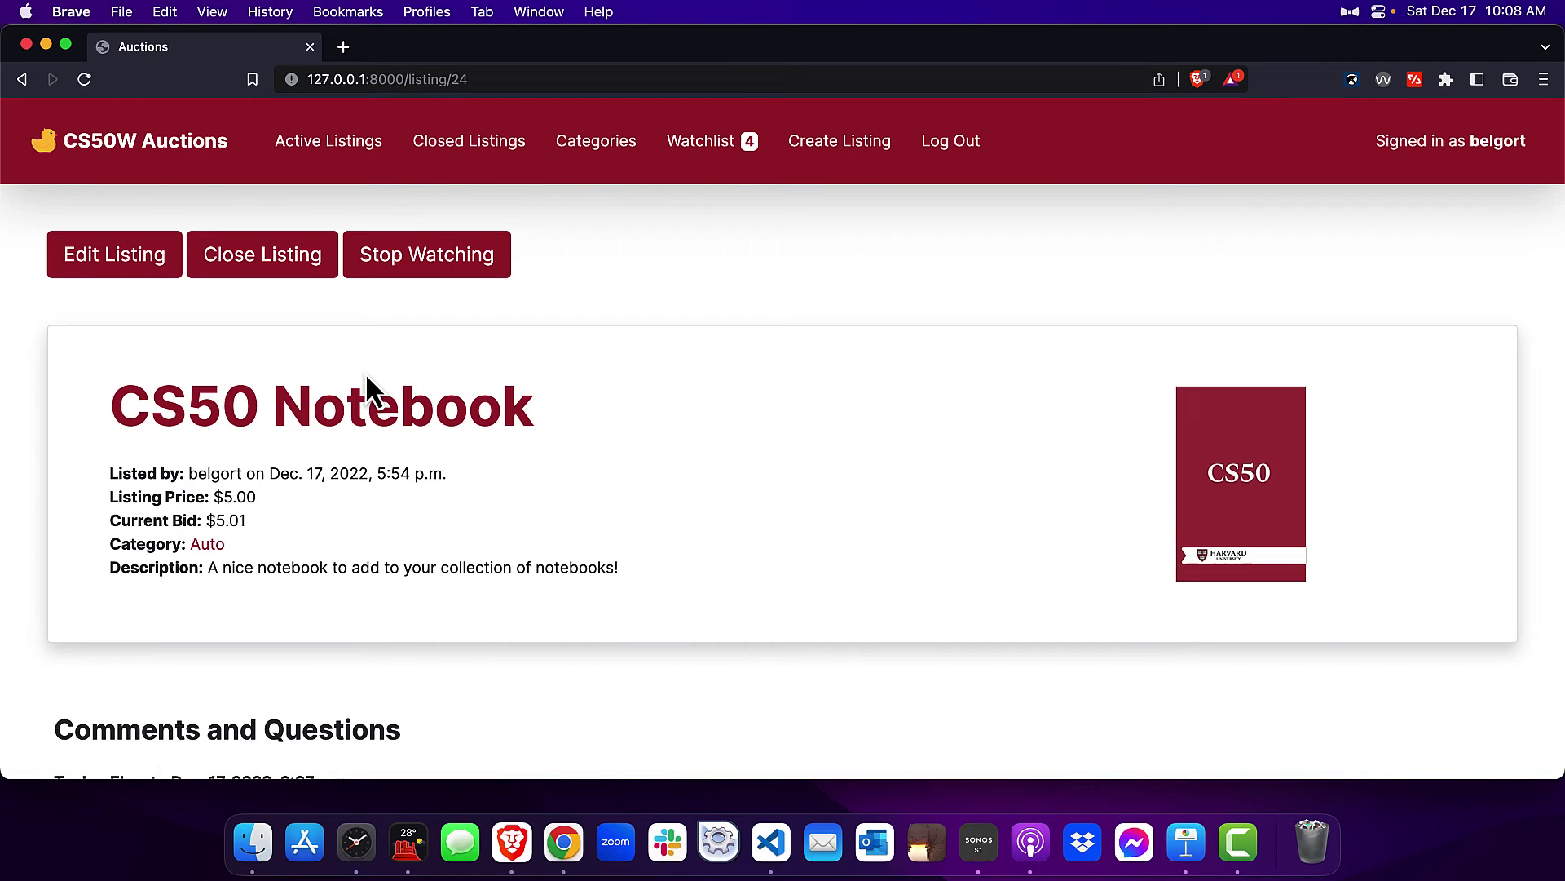
click(447, 262)
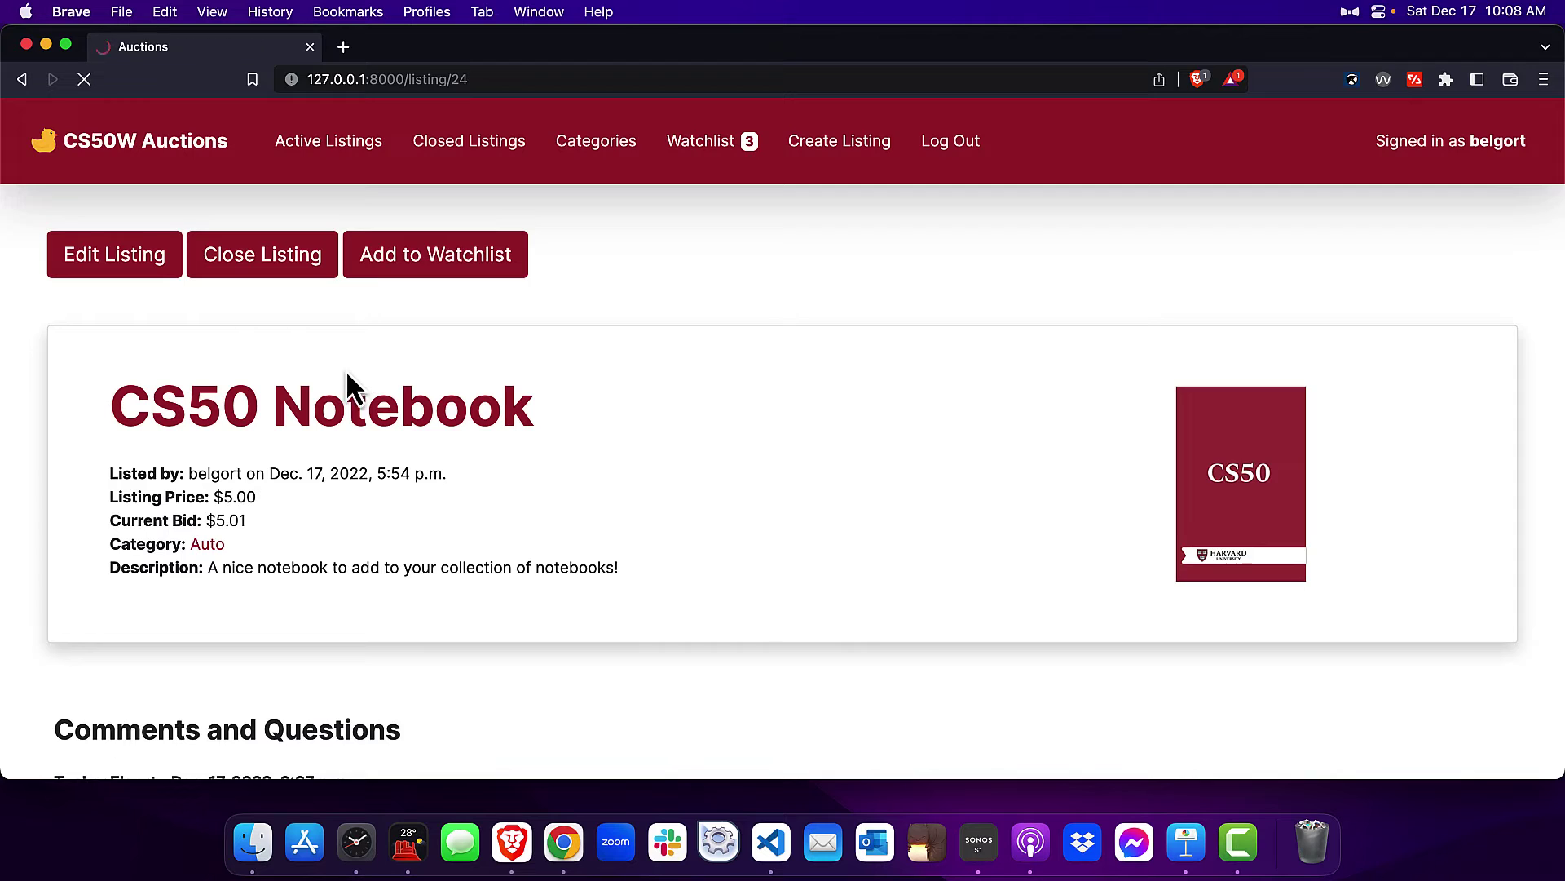
click(258, 265)
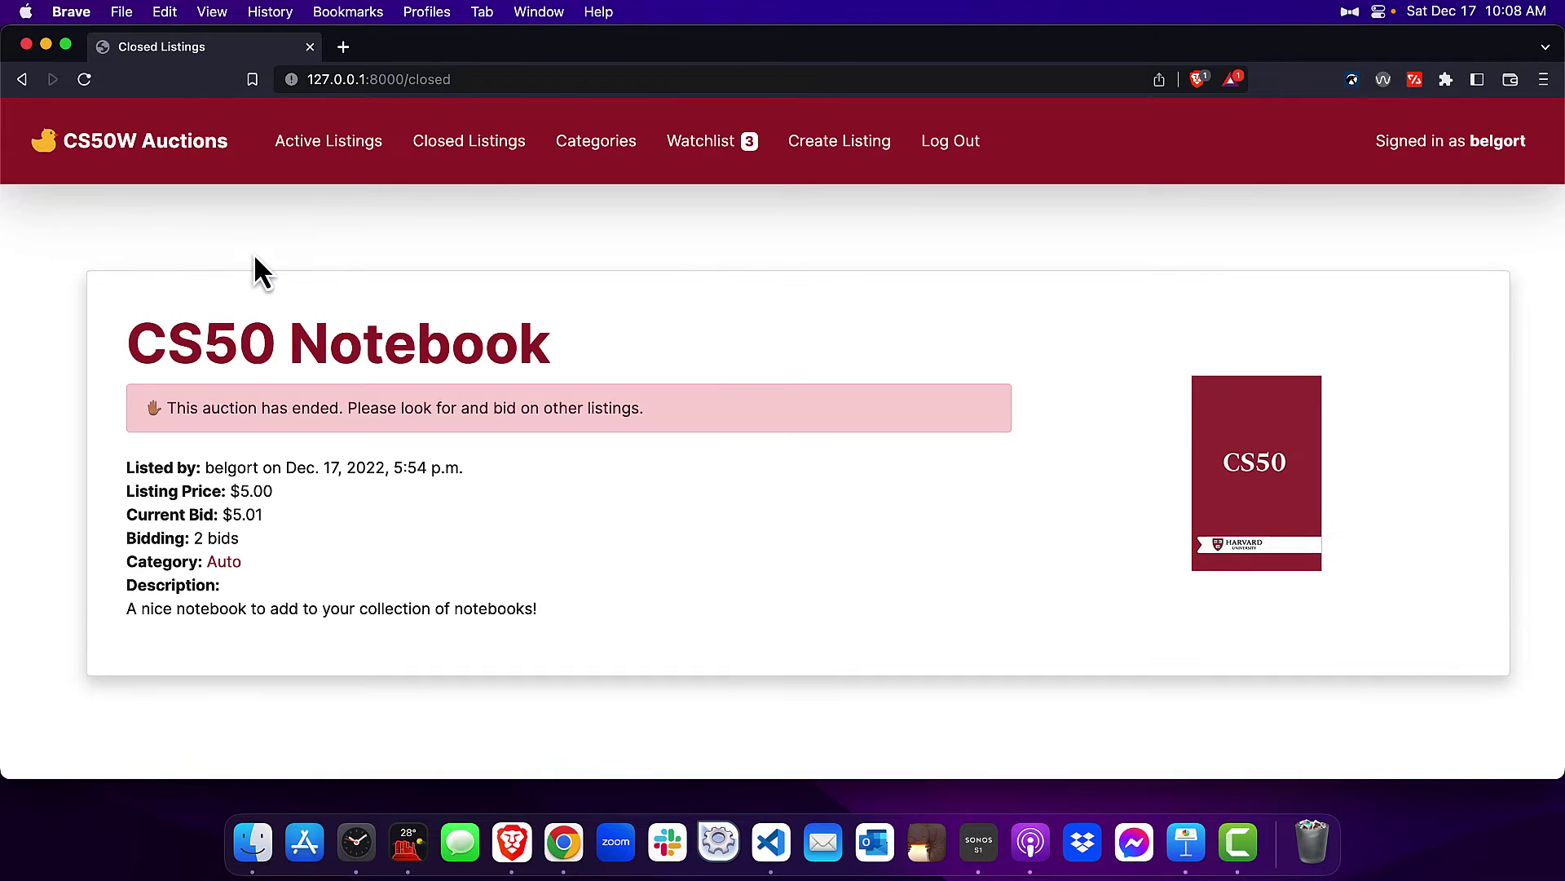
click(481, 145)
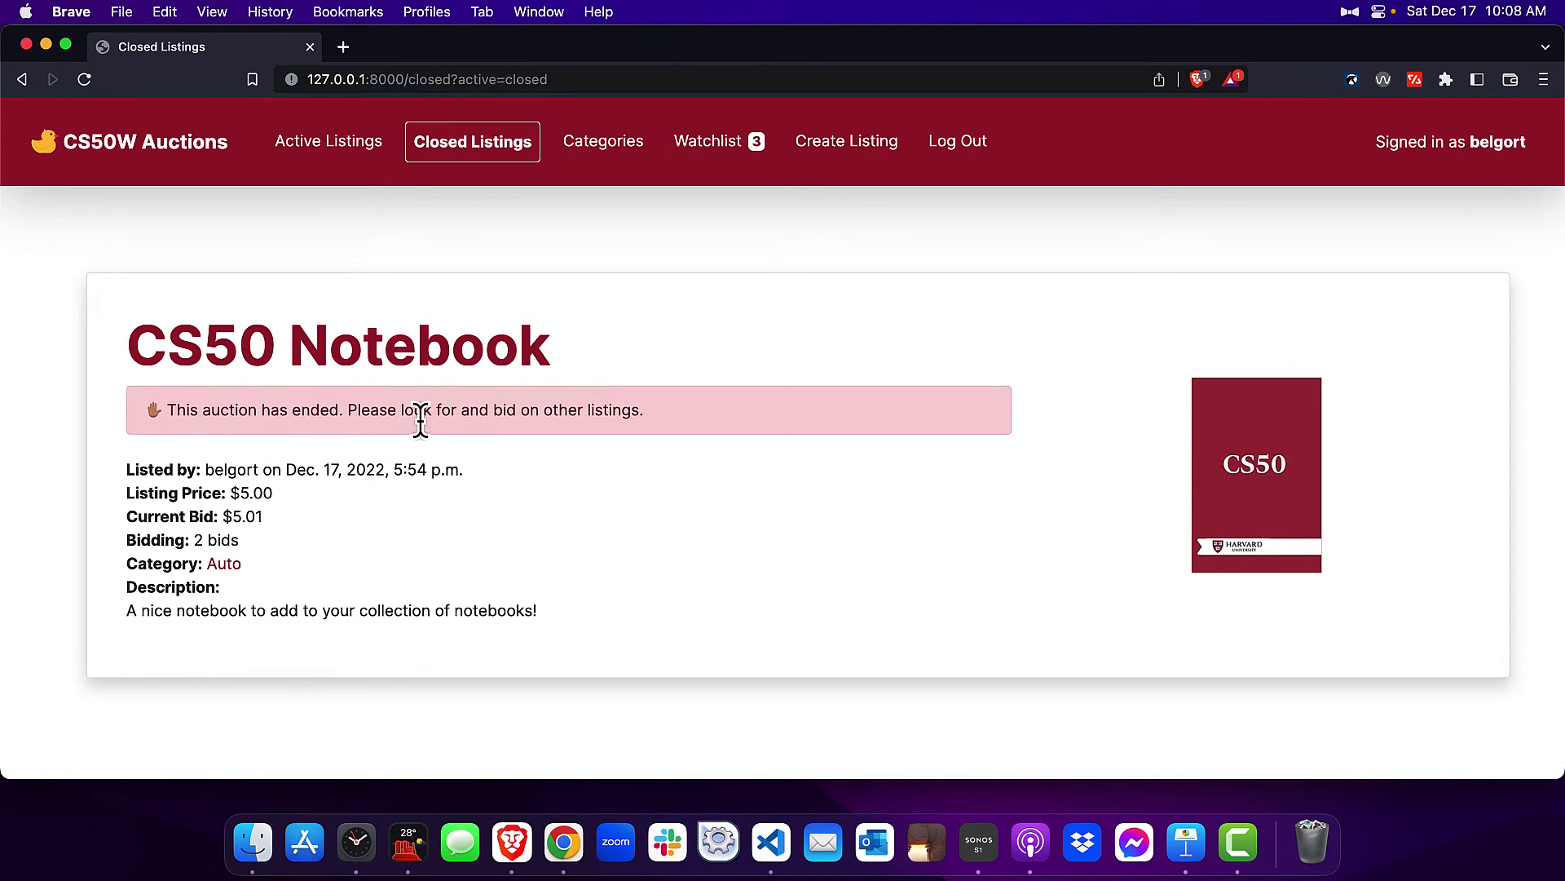
click(422, 349)
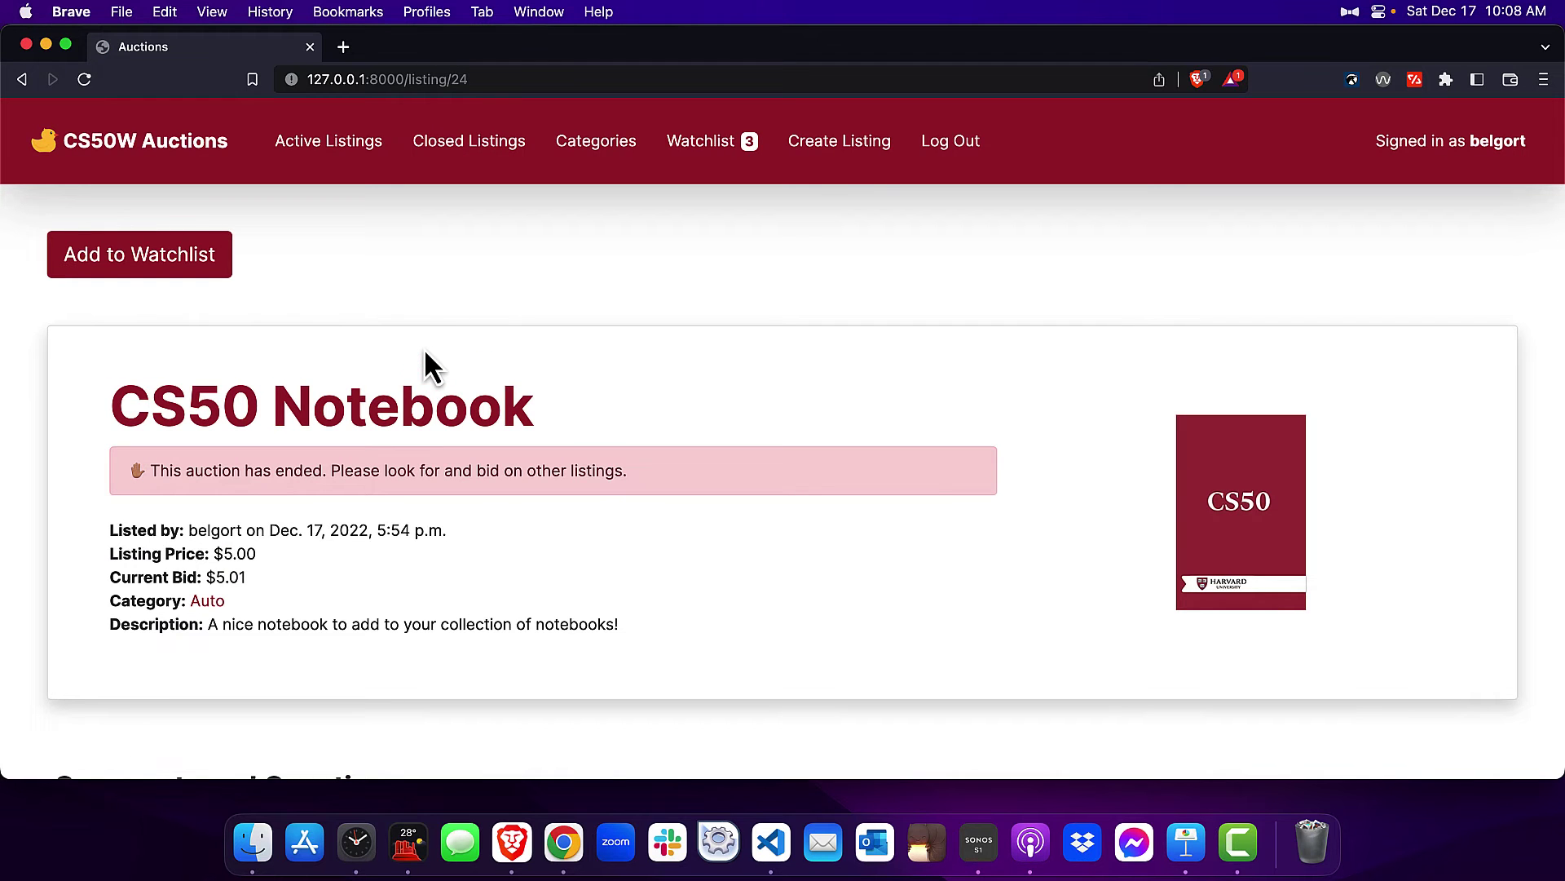
click(939, 144)
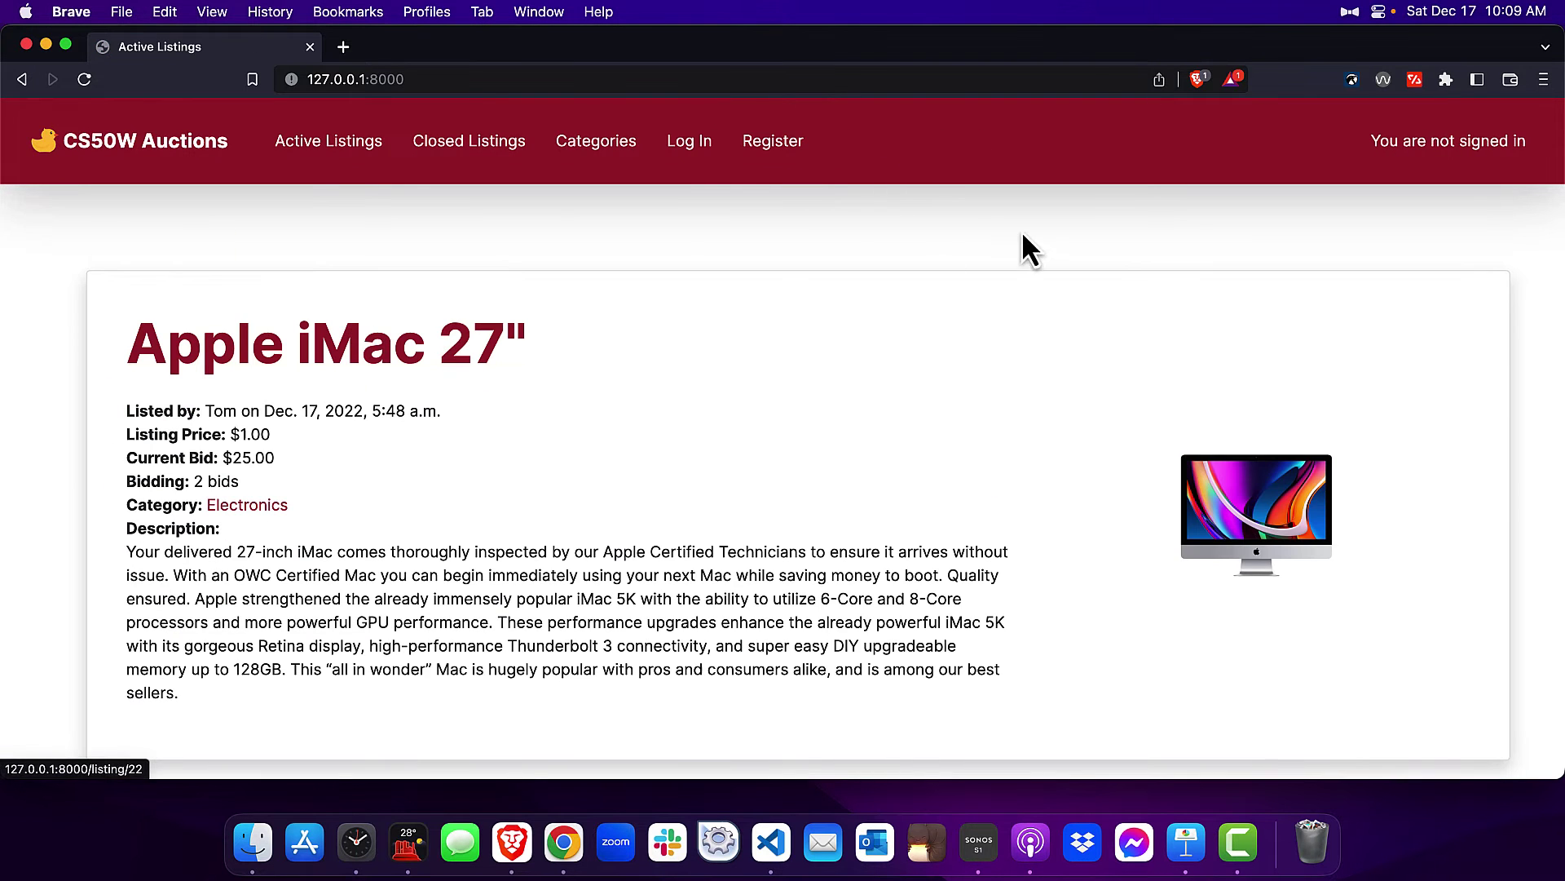
click(717, 163)
click(321, 377)
text(t)
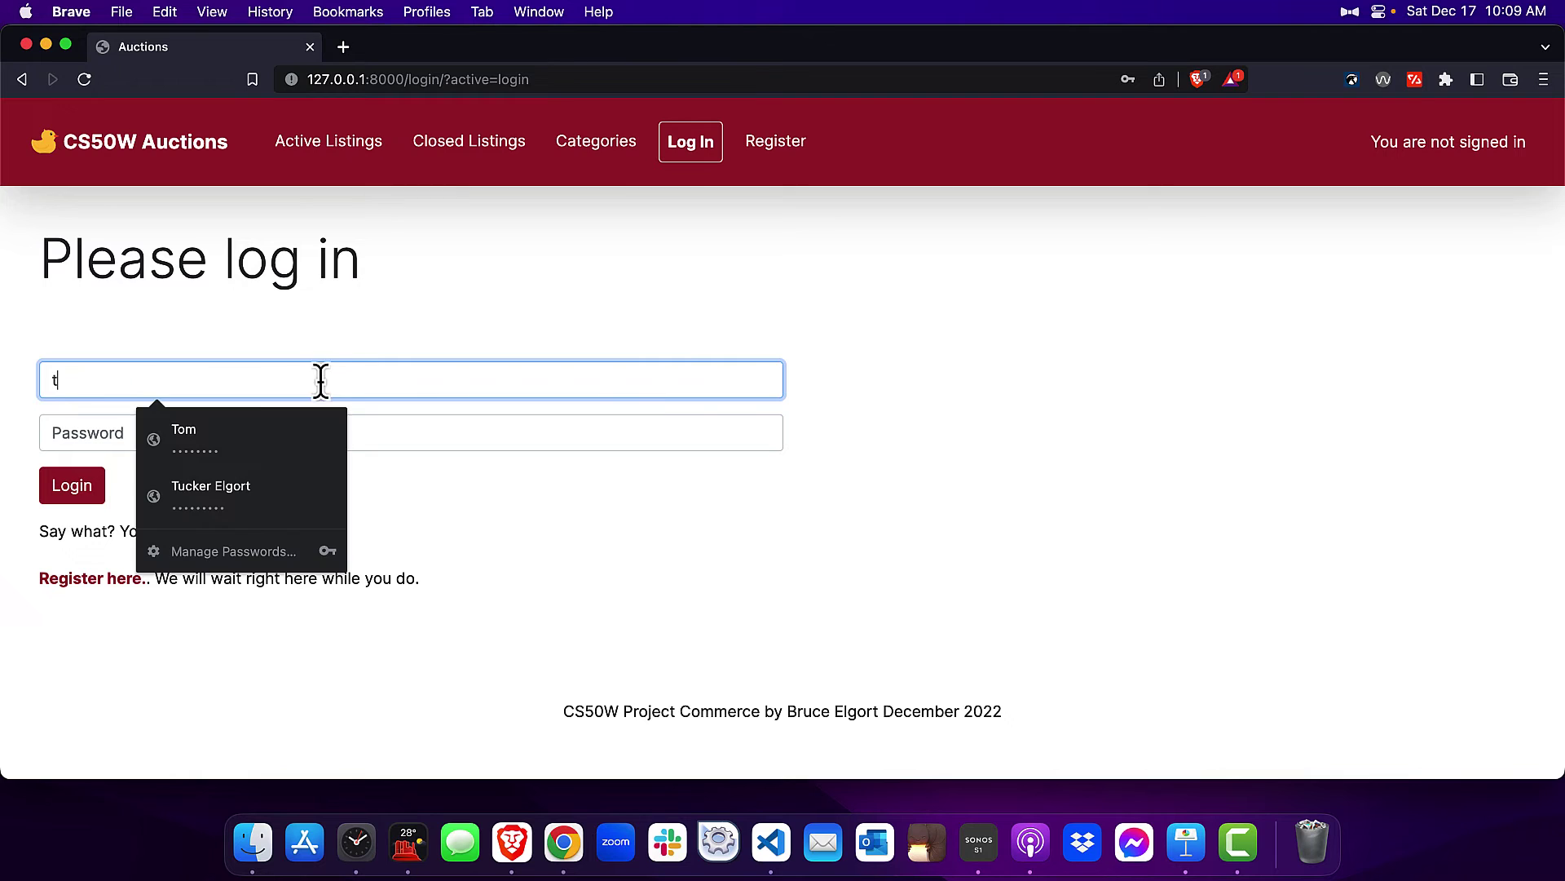
click(231, 494)
click(72, 489)
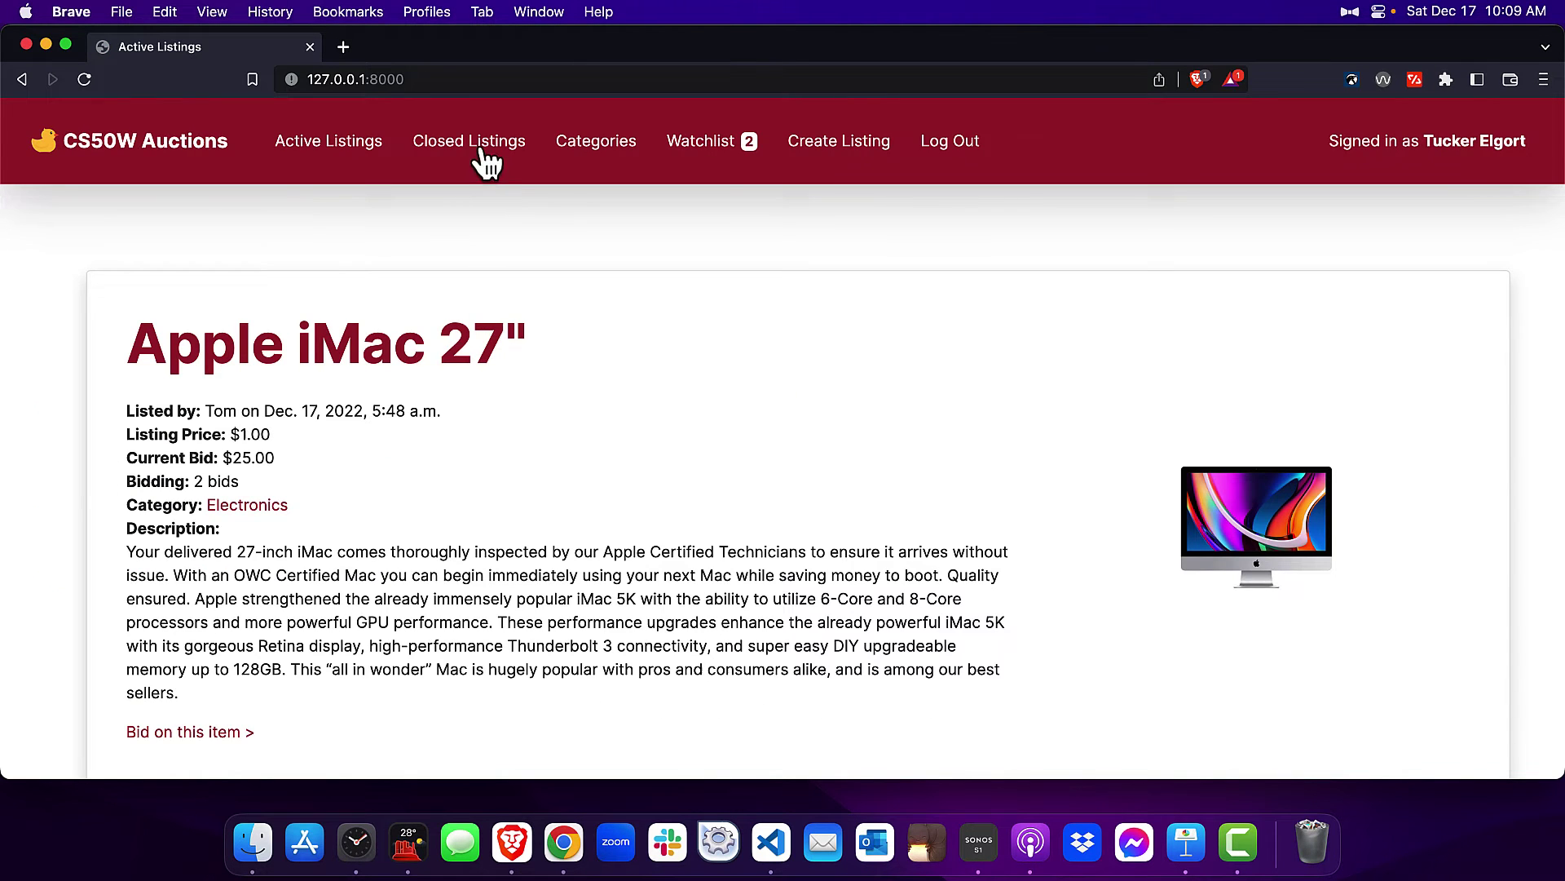
click(476, 145)
click(313, 346)
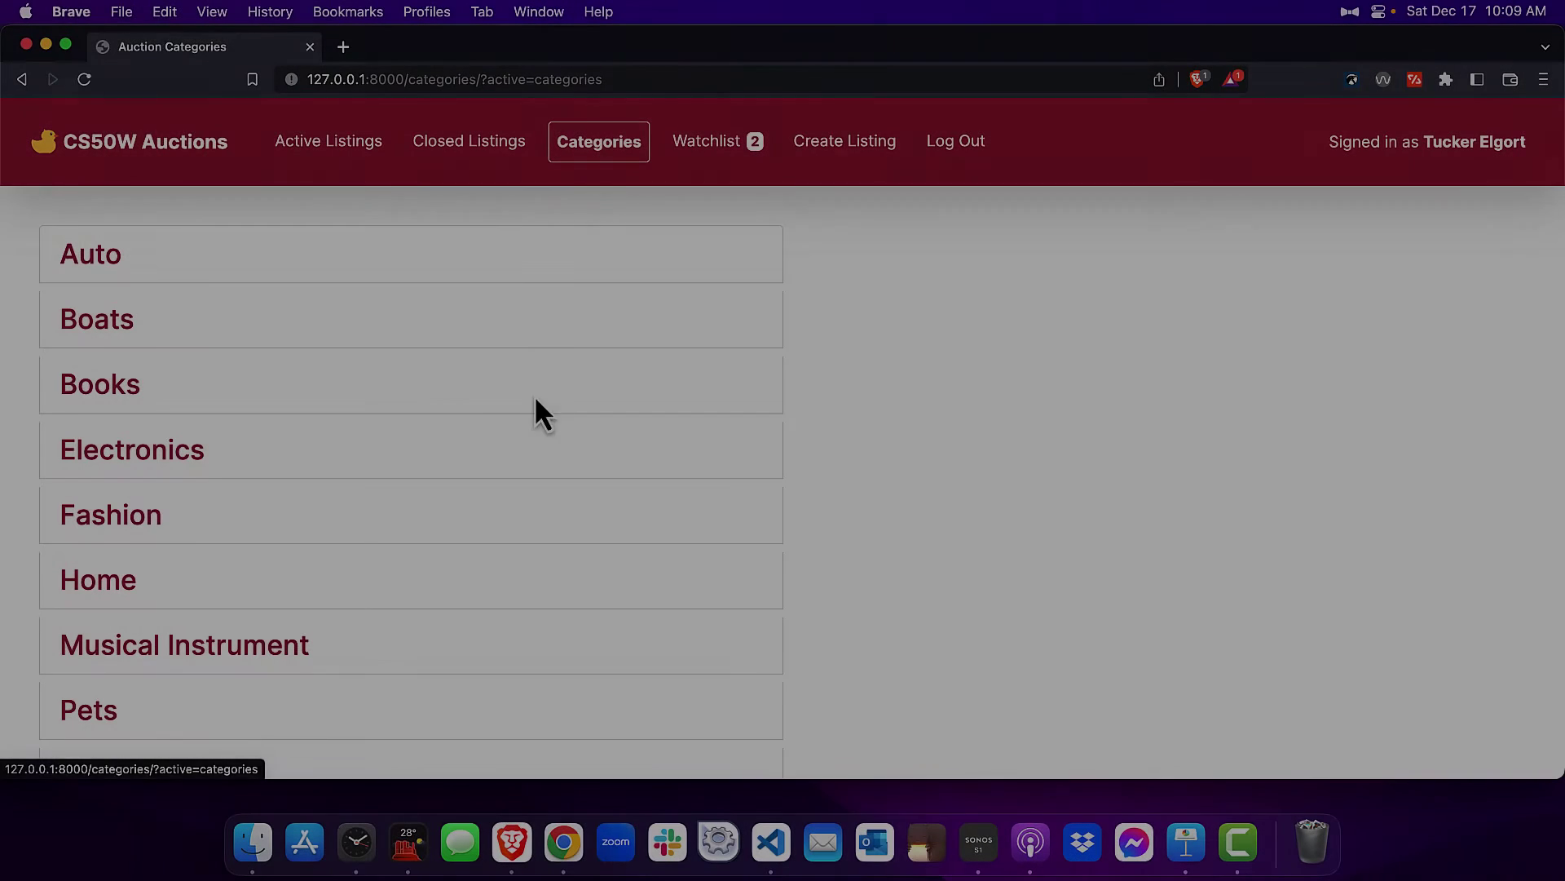
- Browse the Books category listings
scroll(526, 432, down, 3)
scroll(527, 434, up, 5)
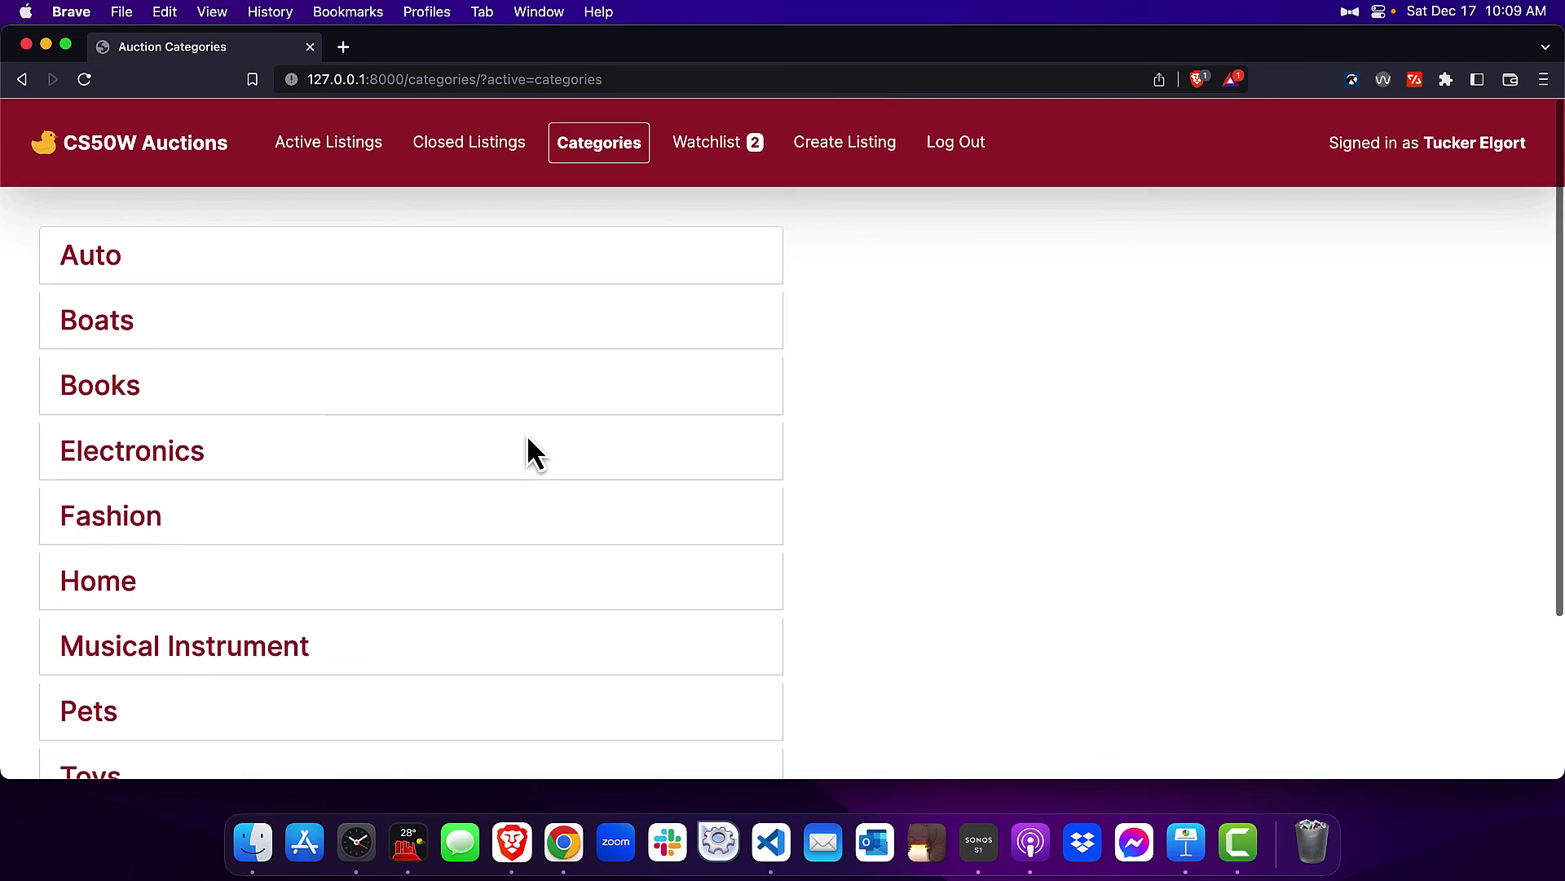
click(108, 395)
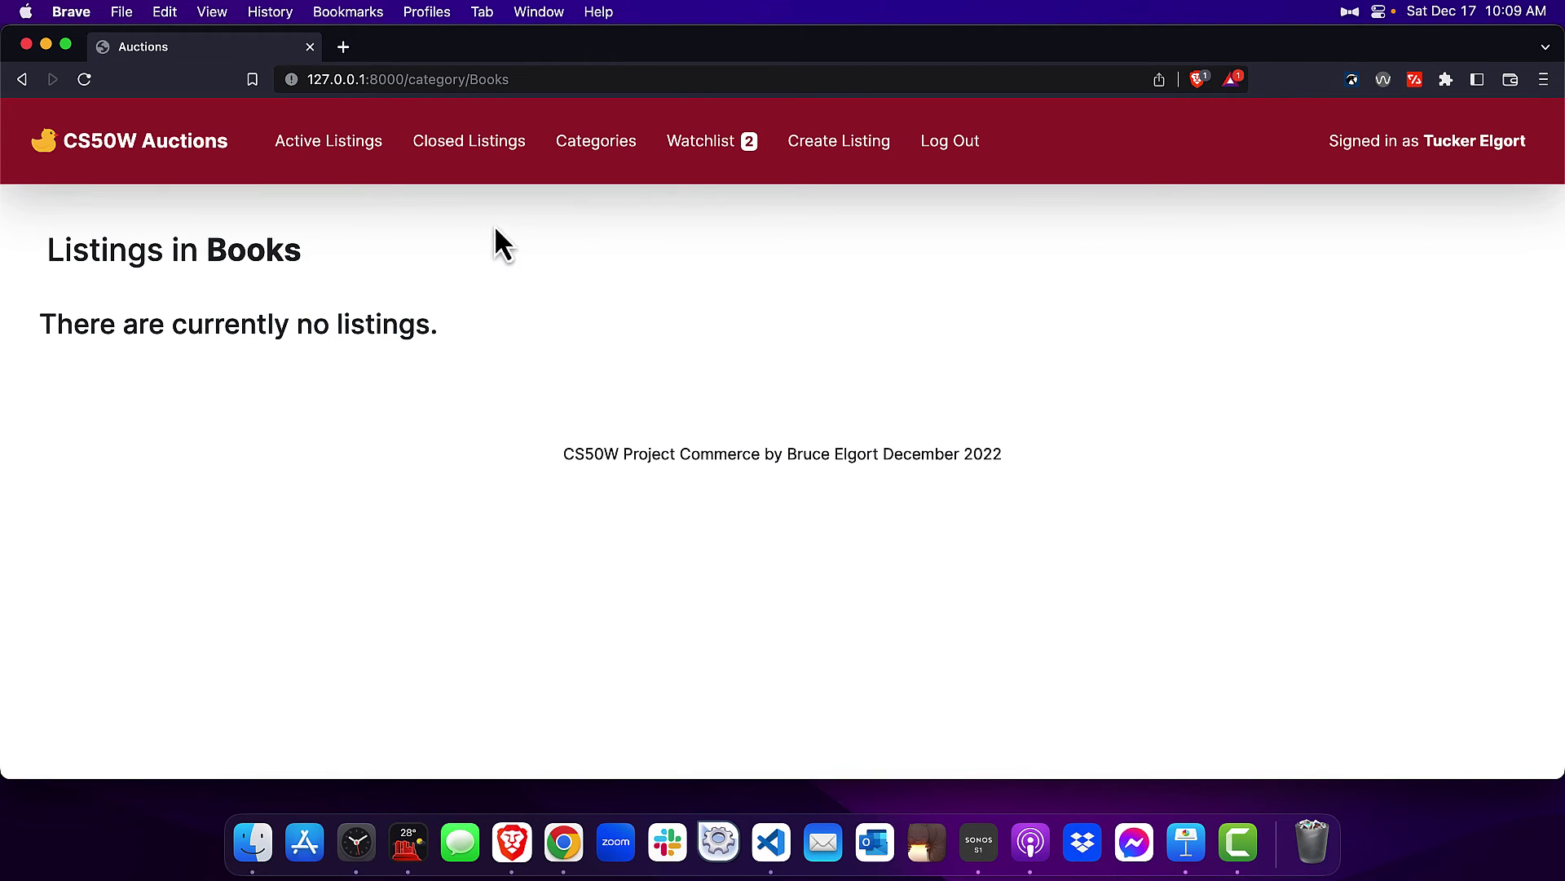
- View the Electronics category with the CS50 Rubber Duck and Apple iMac, then return to active listings
click(615, 157)
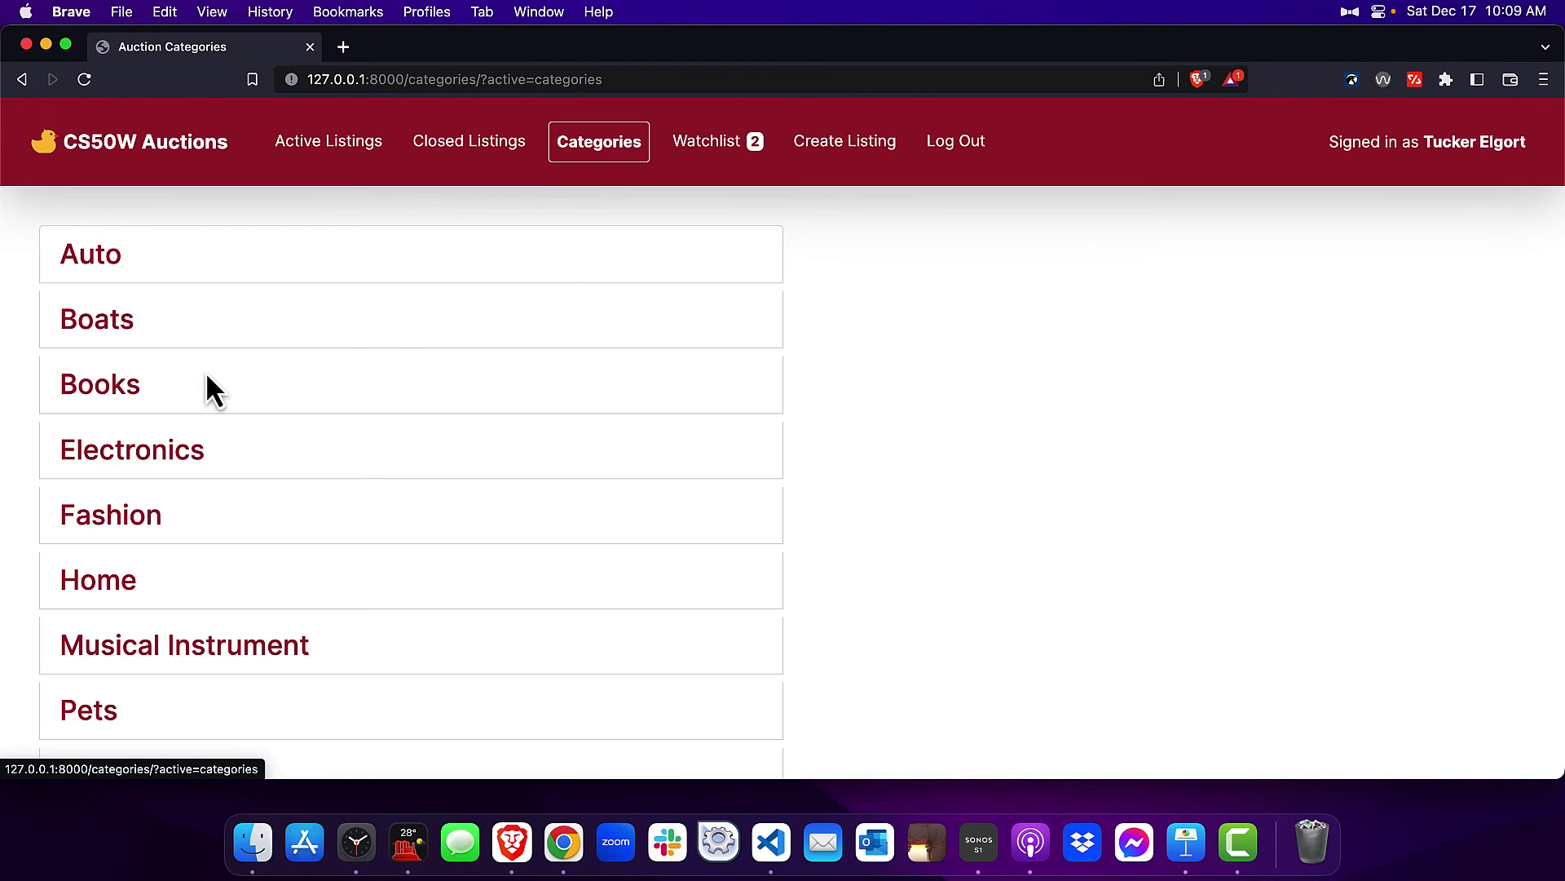
click(120, 458)
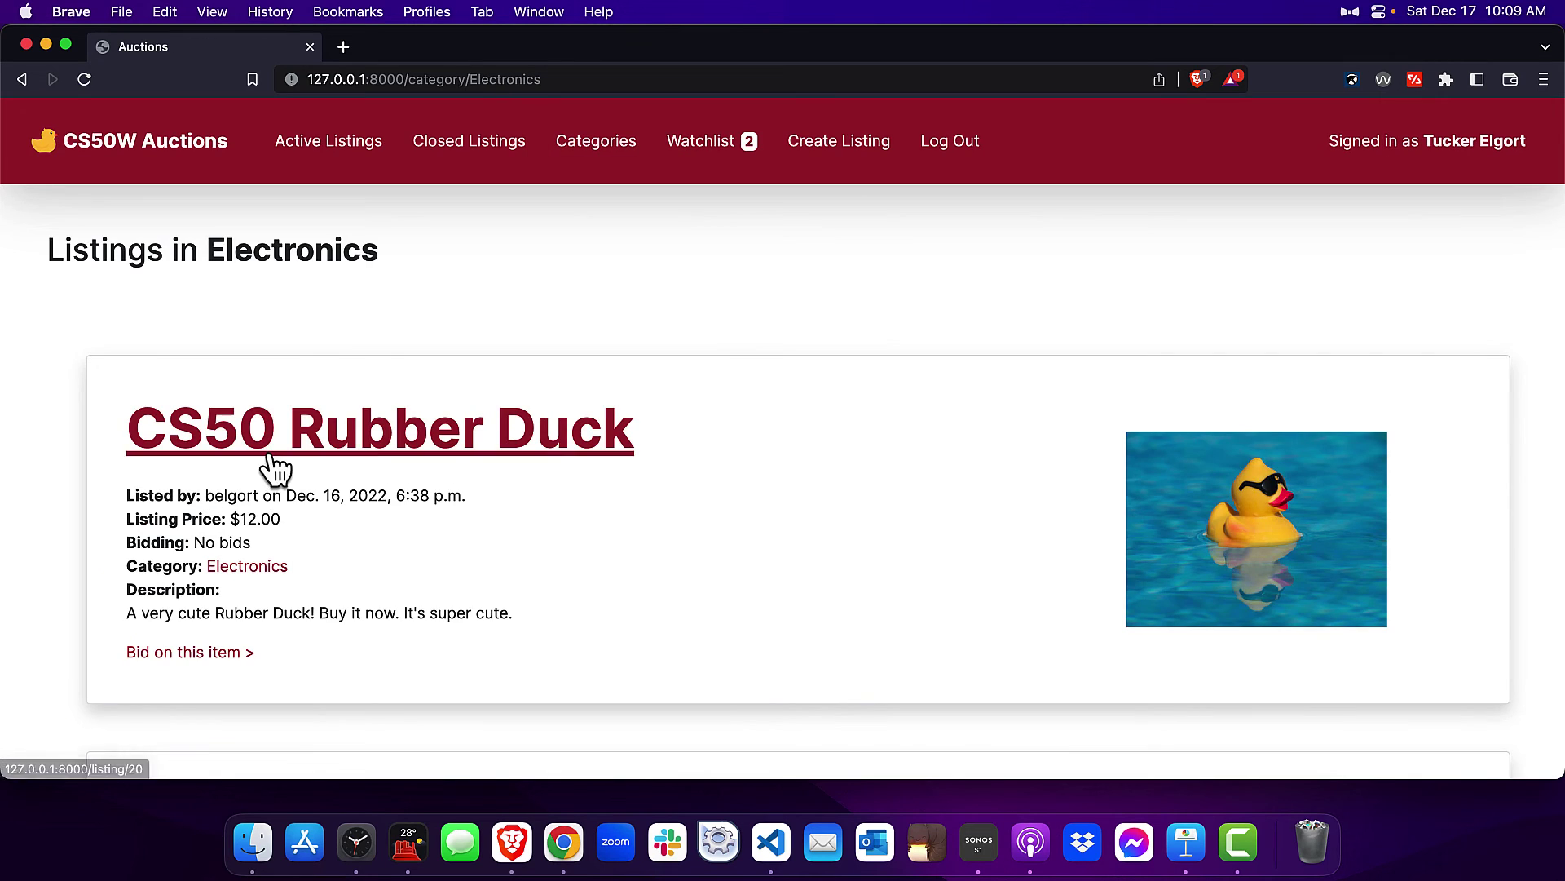
scroll(275, 469, down, 5)
scroll(269, 468, up, 3)
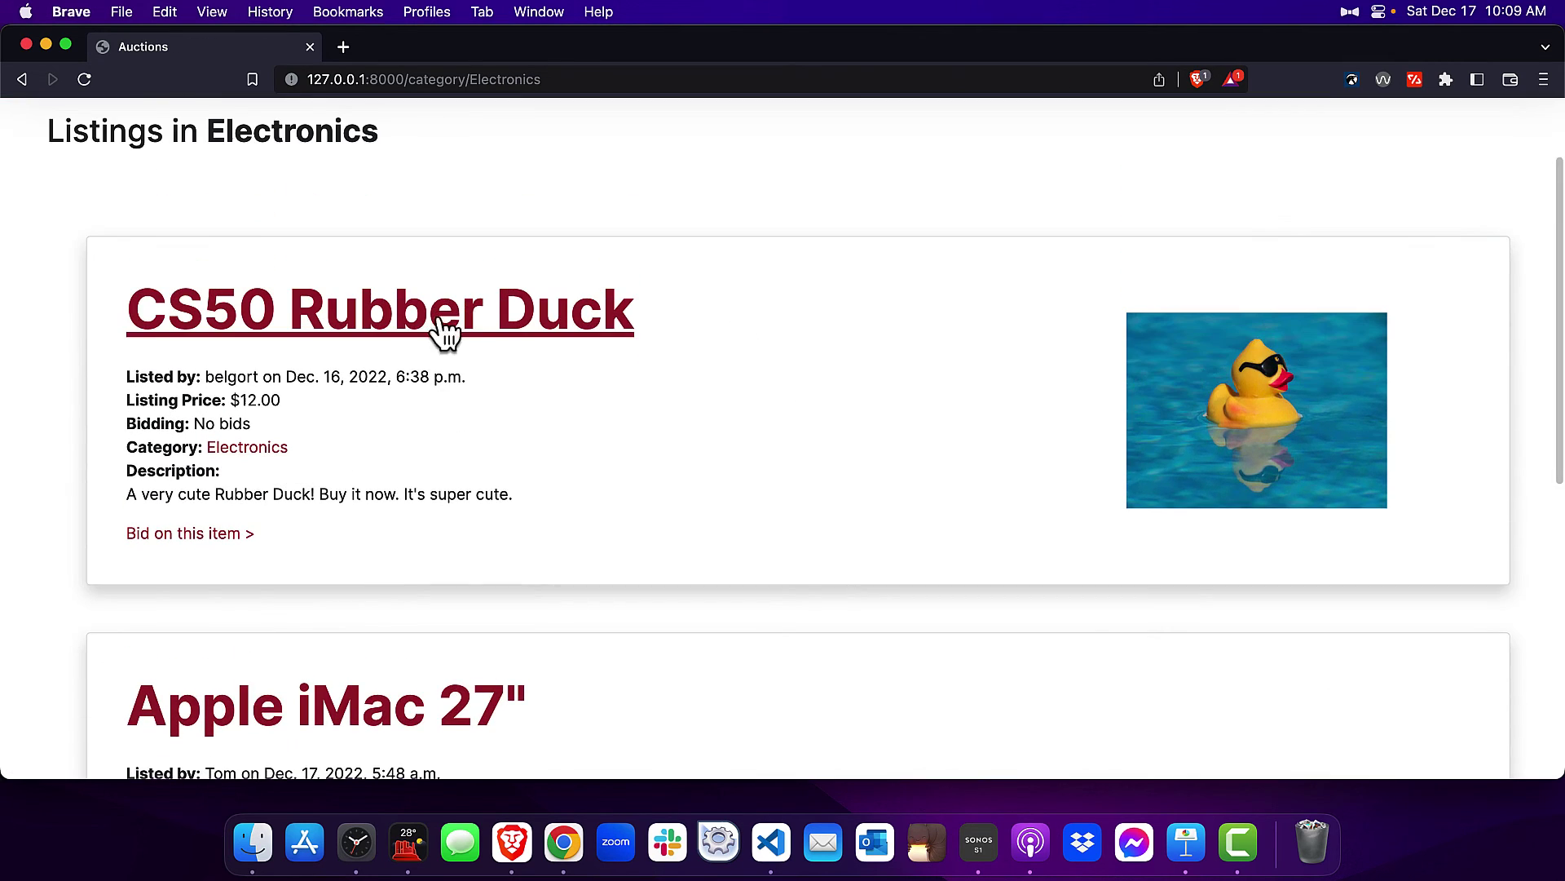
scroll(424, 335, down, 3)
scroll(412, 342, down, 2)
scroll(343, 339, down, 2)
scroll(309, 334, down, 1)
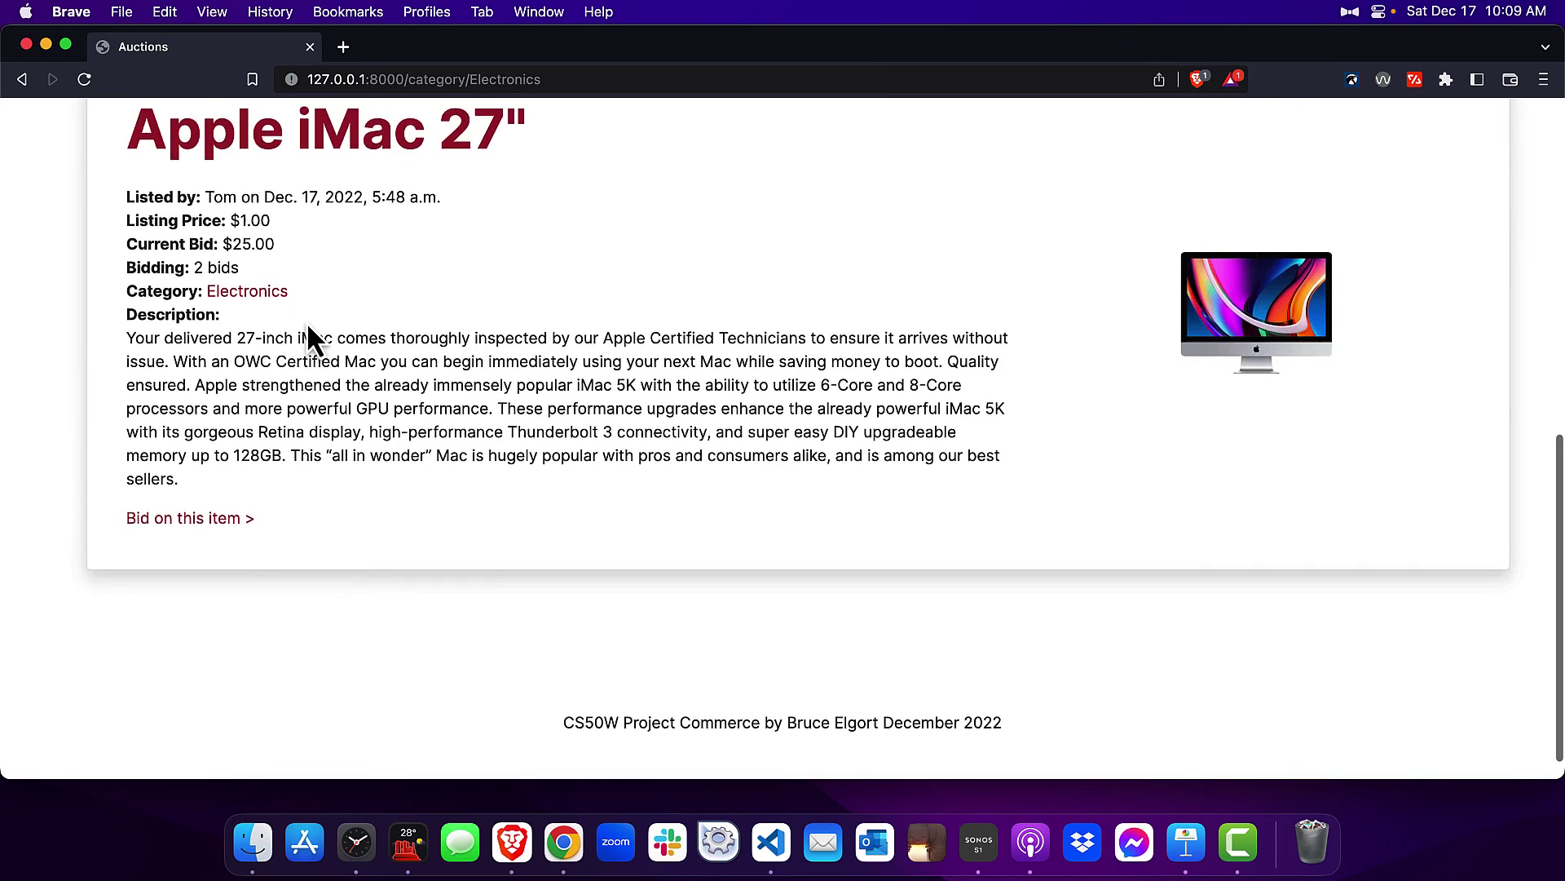
scroll(306, 334, up, 6)
scroll(306, 334, up, 3)
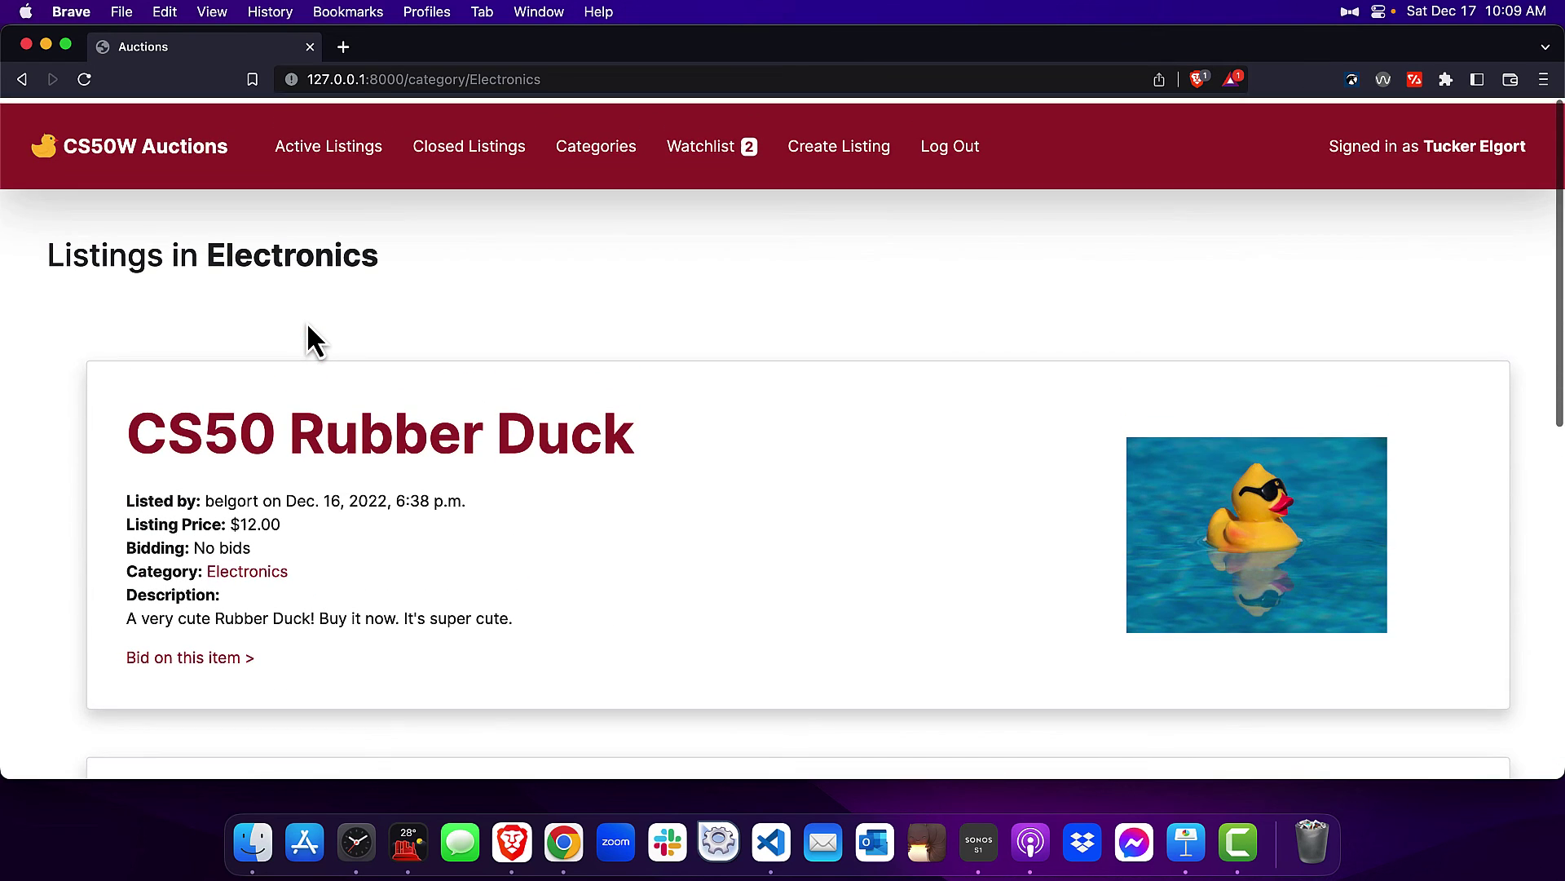
click(343, 150)
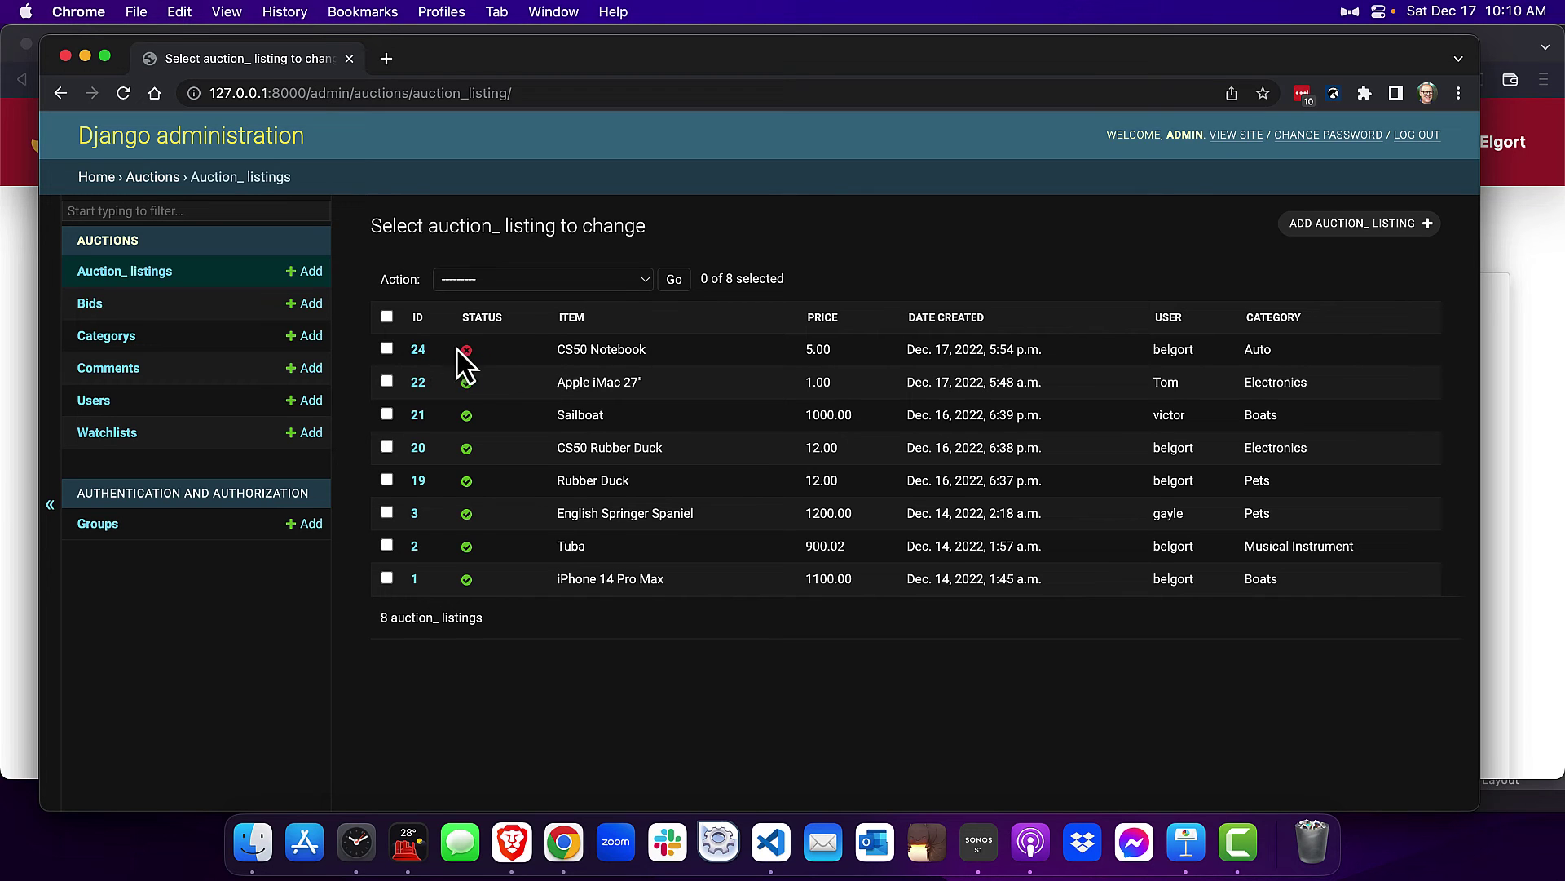
- Inspect the CS50 Notebook admin record's winner and bid count fields
click(416, 352)
scroll(420, 383, down, 3)
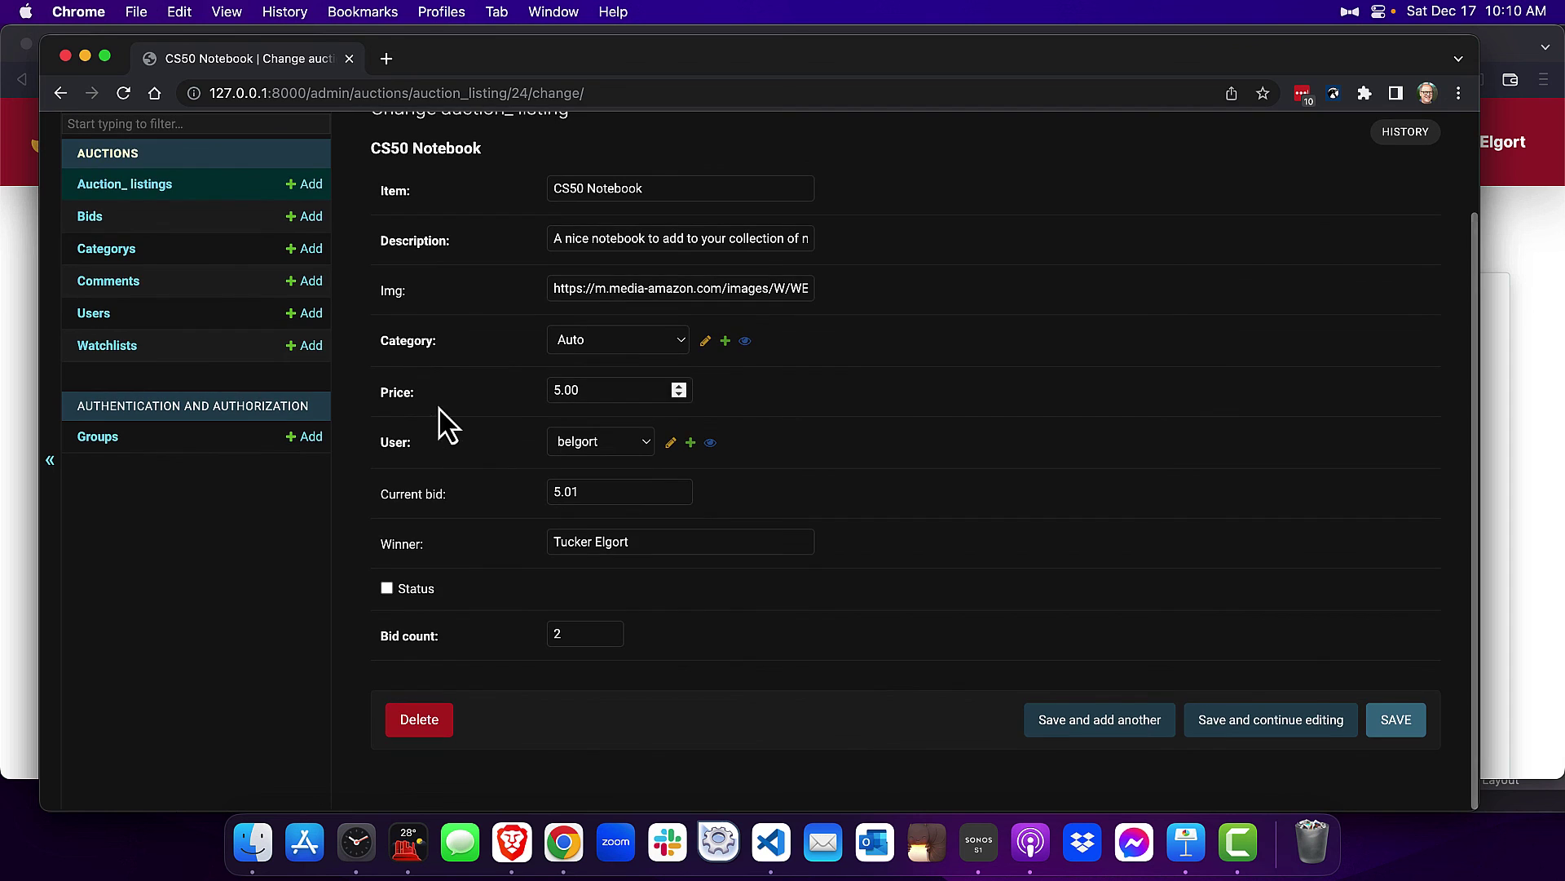
scroll(570, 506, up, 3)
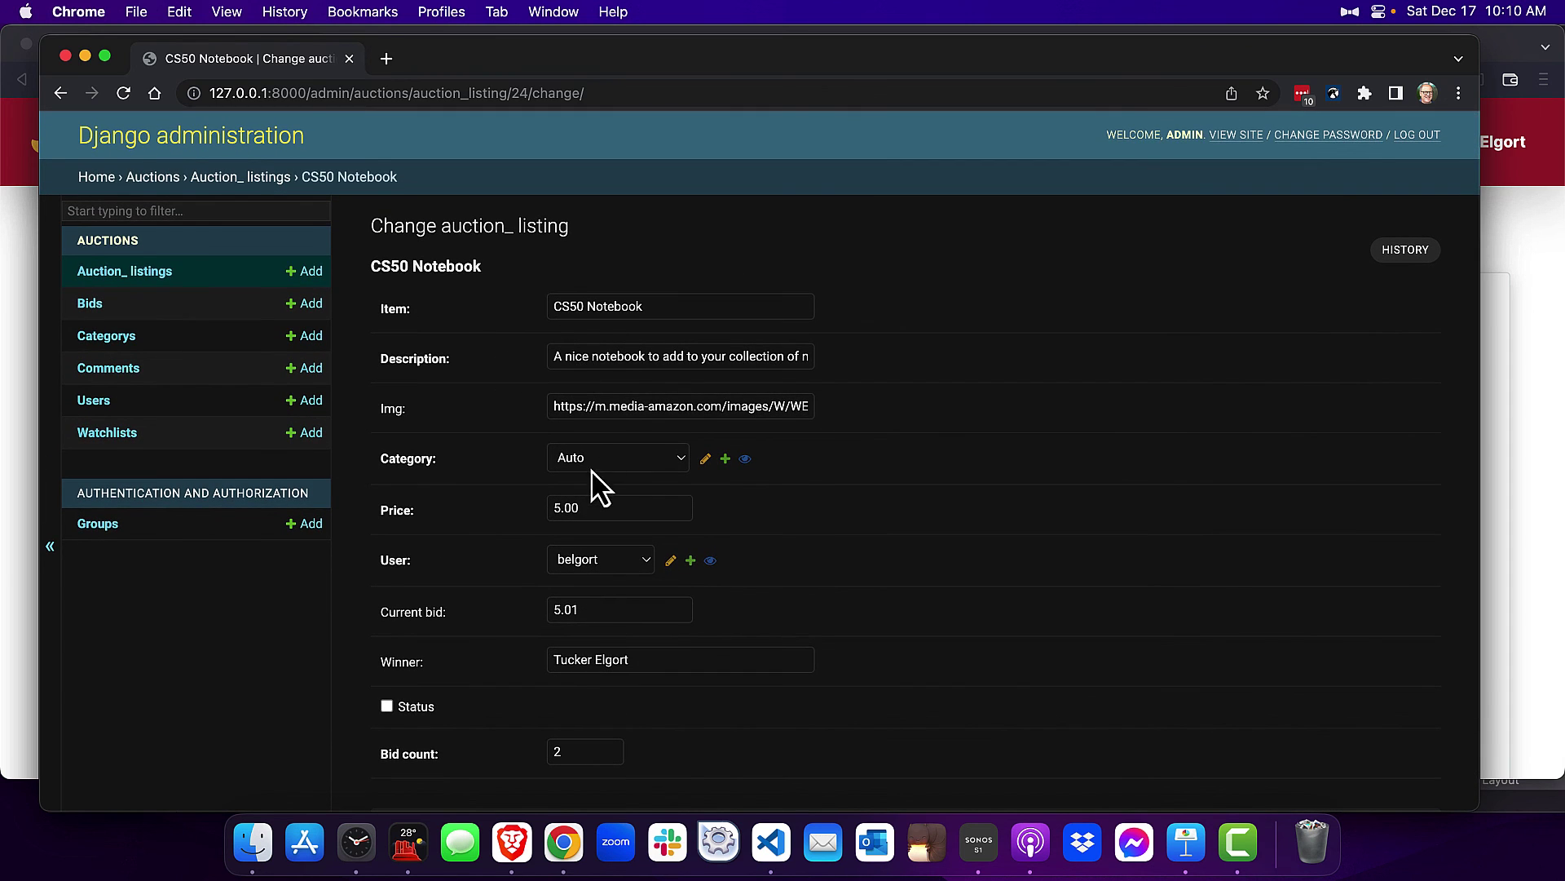
scroll(570, 489, down, 1)
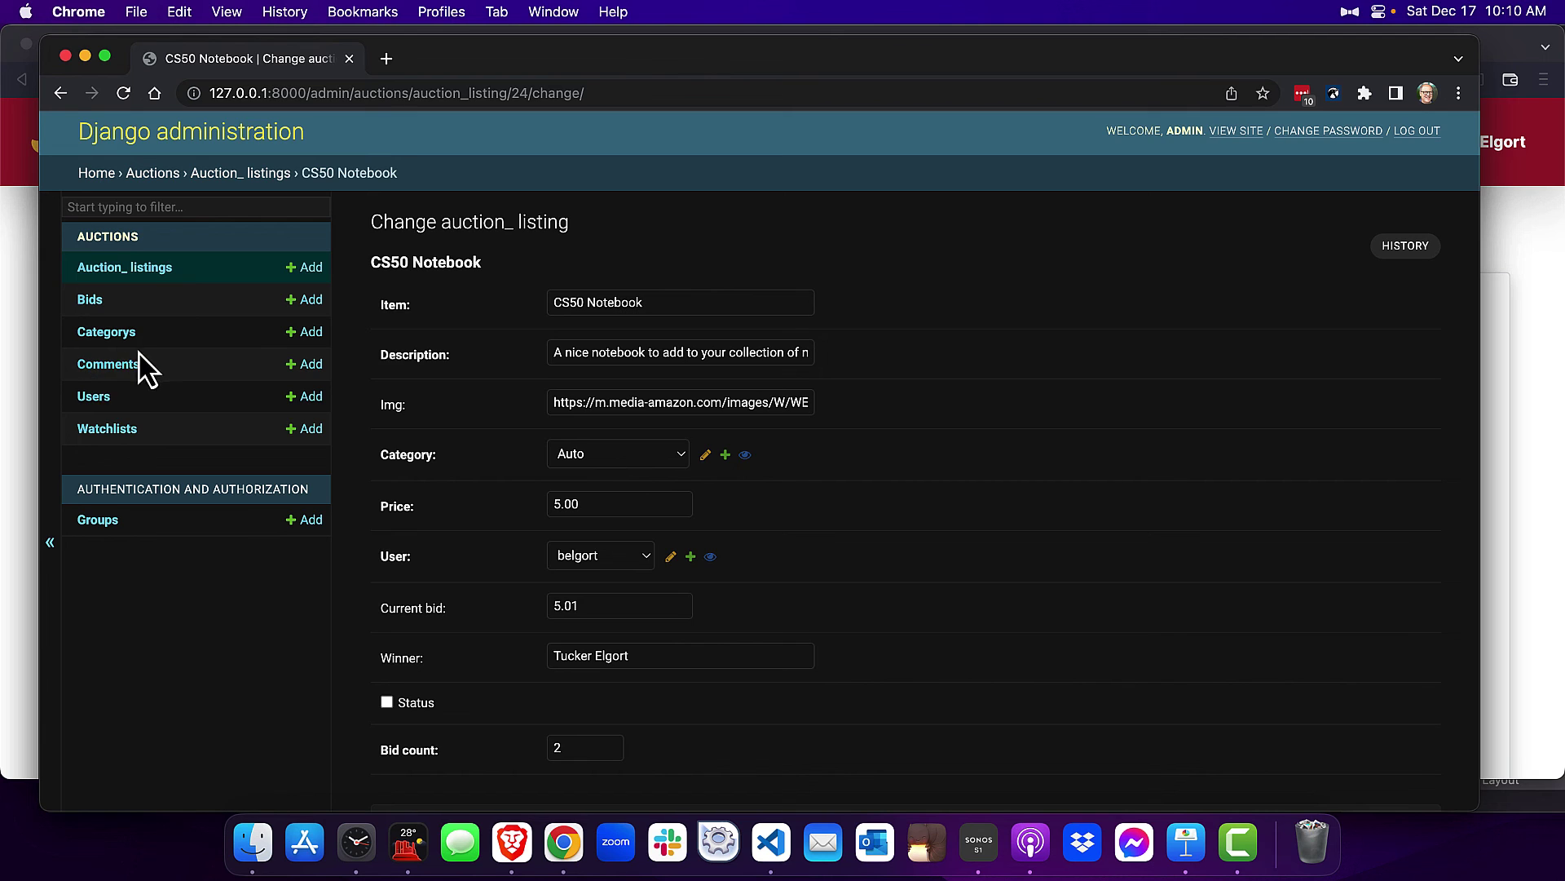
- Review the Watchlists, Categorys and Bids tables in the admin
click(91, 430)
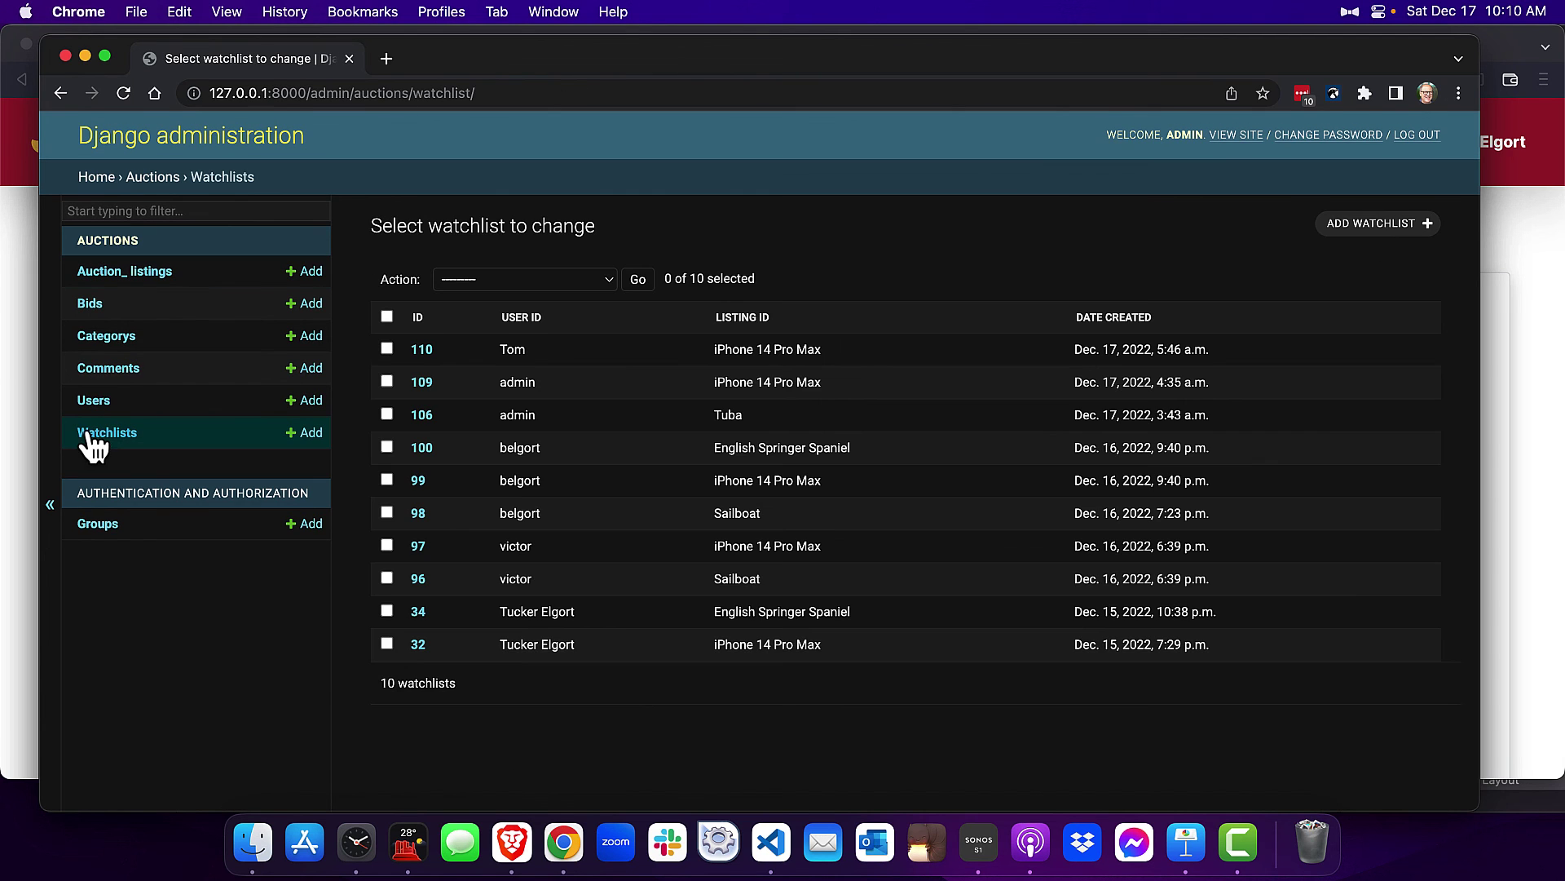
click(93, 342)
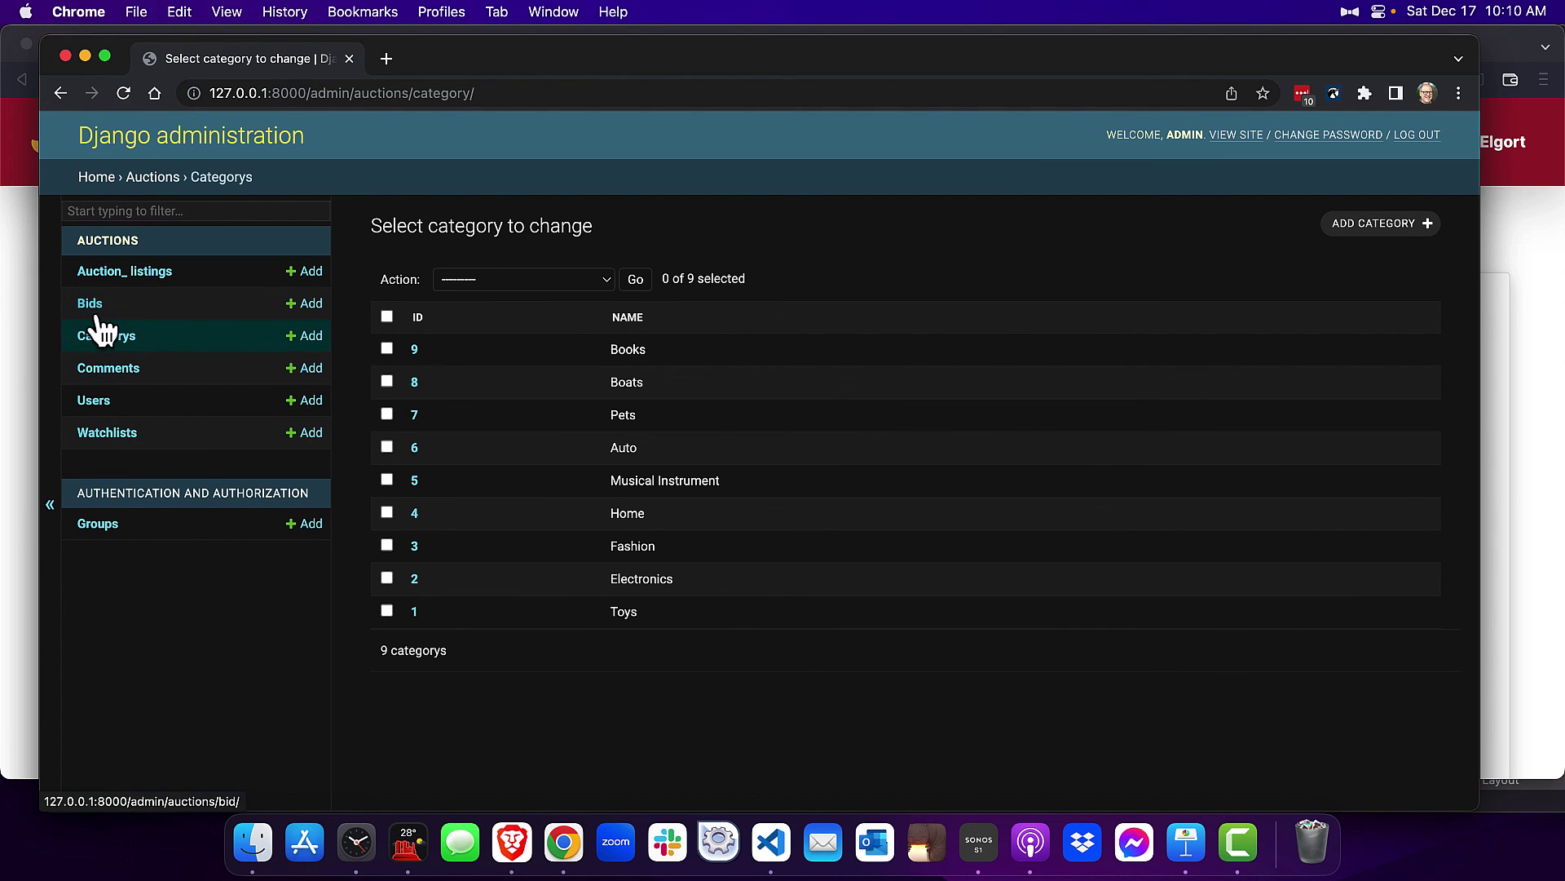
click(90, 305)
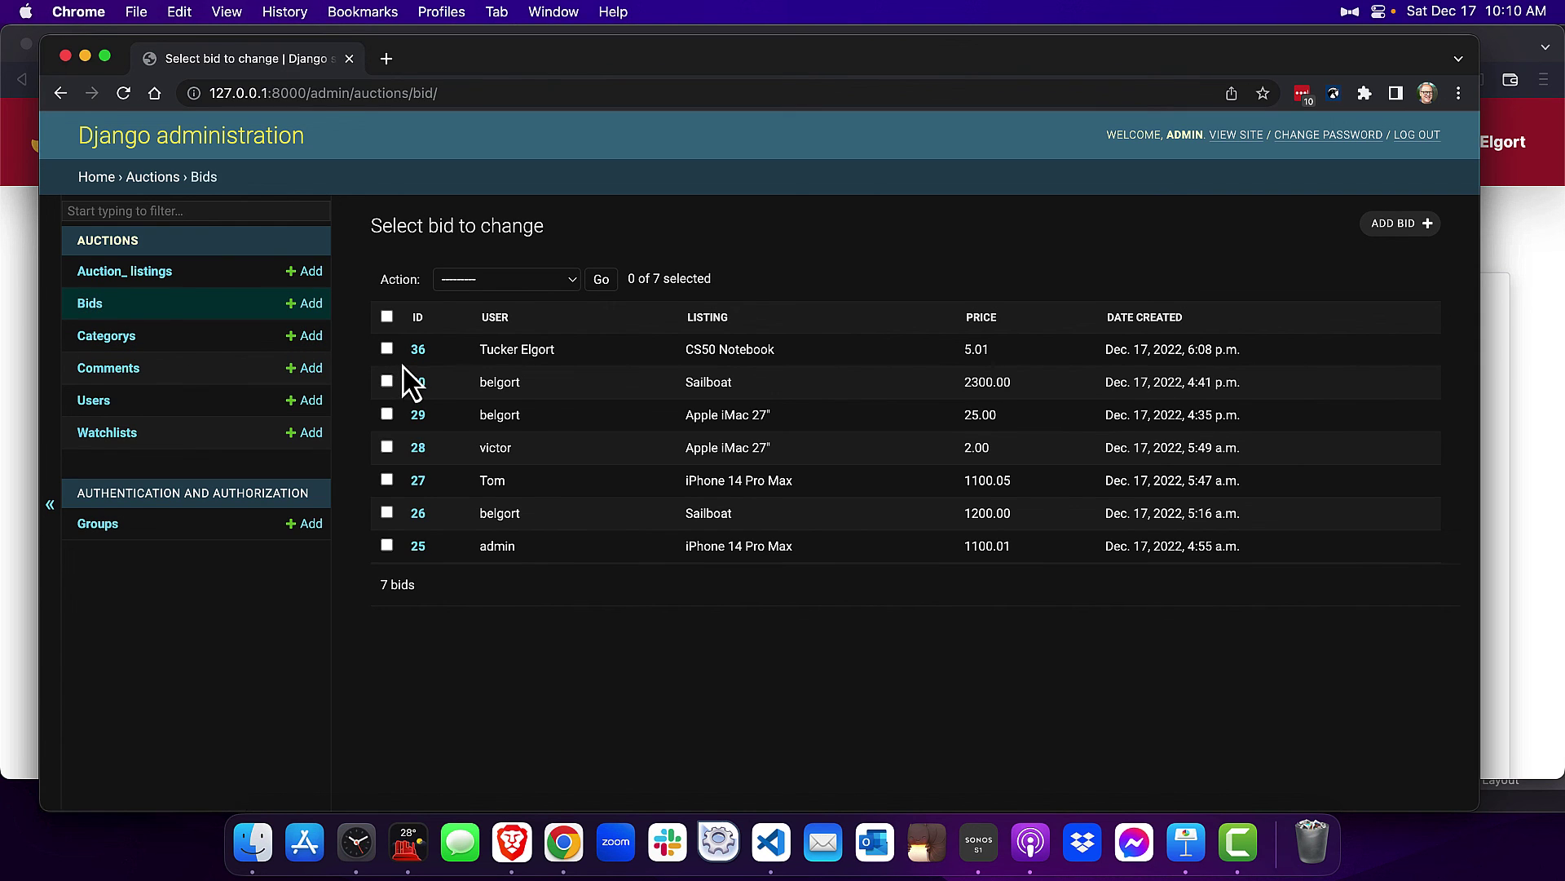